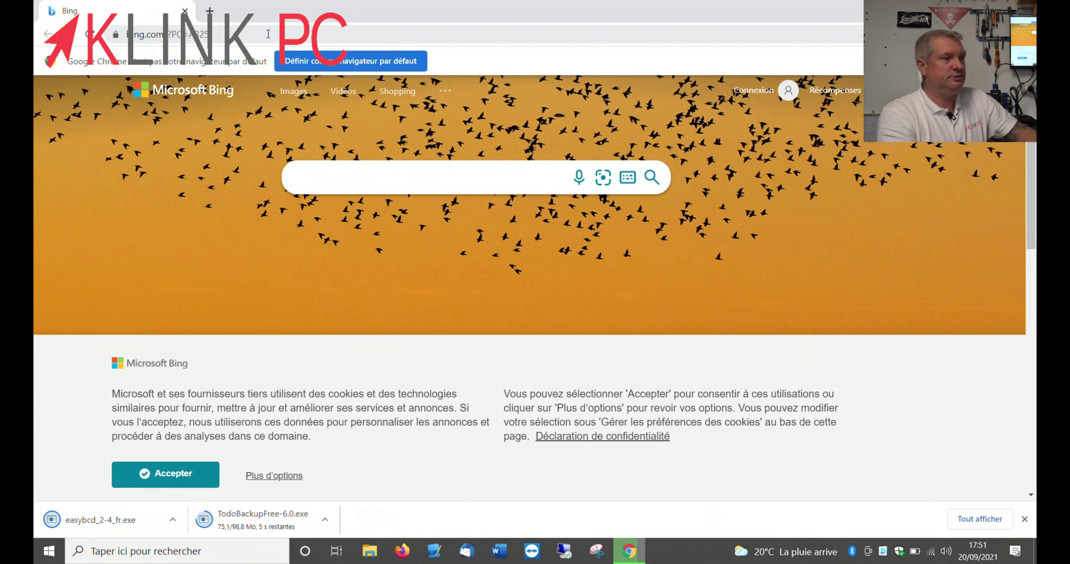
With both installers downloaded, bring up File Explorer on Ce PC
left_click(369, 552)
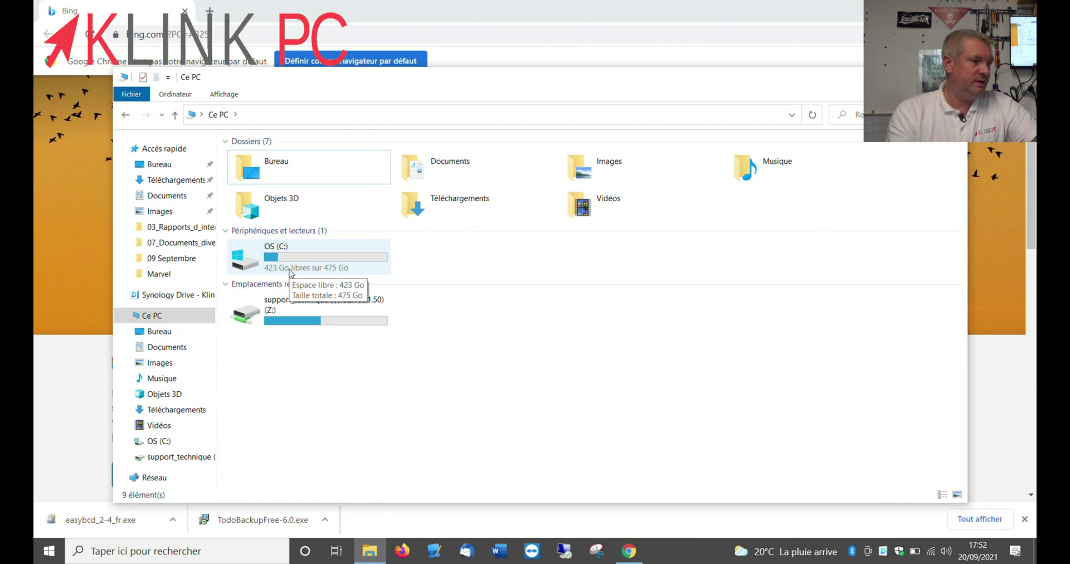
Bring up the context menu for Ce PC in the navigation pane
right_click(182, 312)
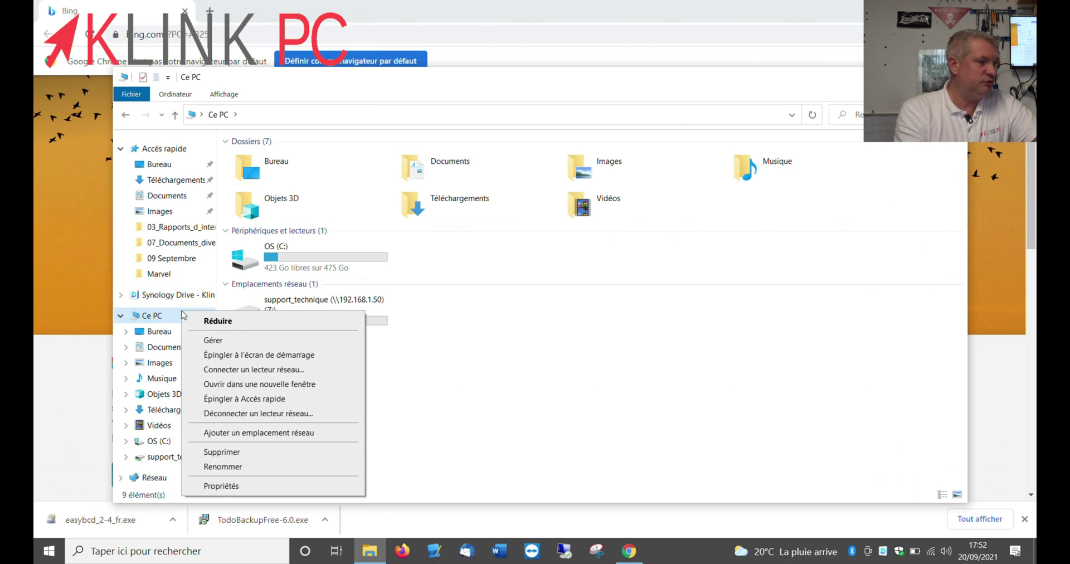
Open Gérer, then Gestion des disques, and the Réduire le volume dialog for OS (C:)
left_click(212, 341)
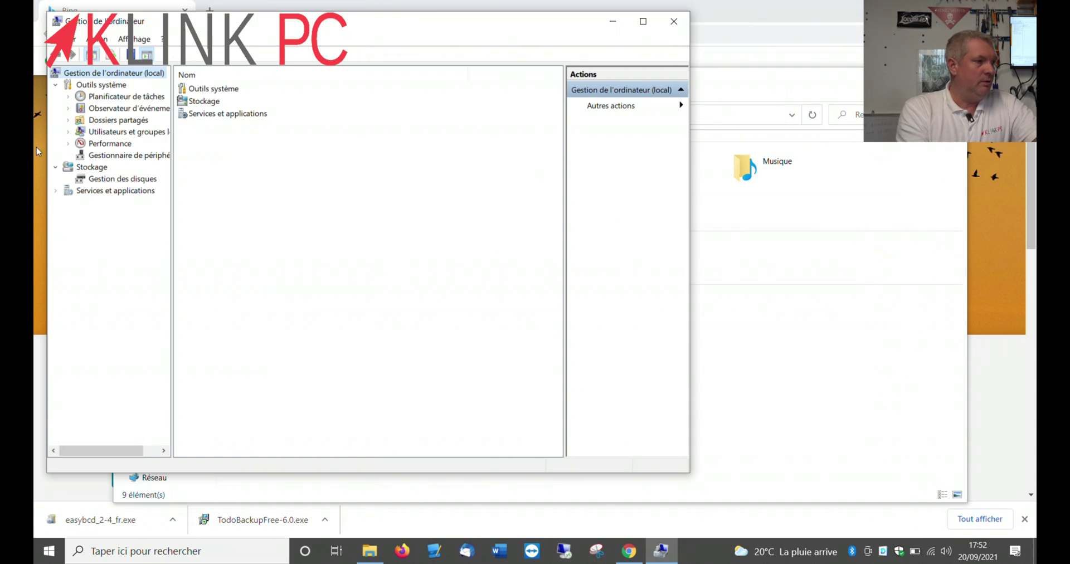
left_click(128, 179)
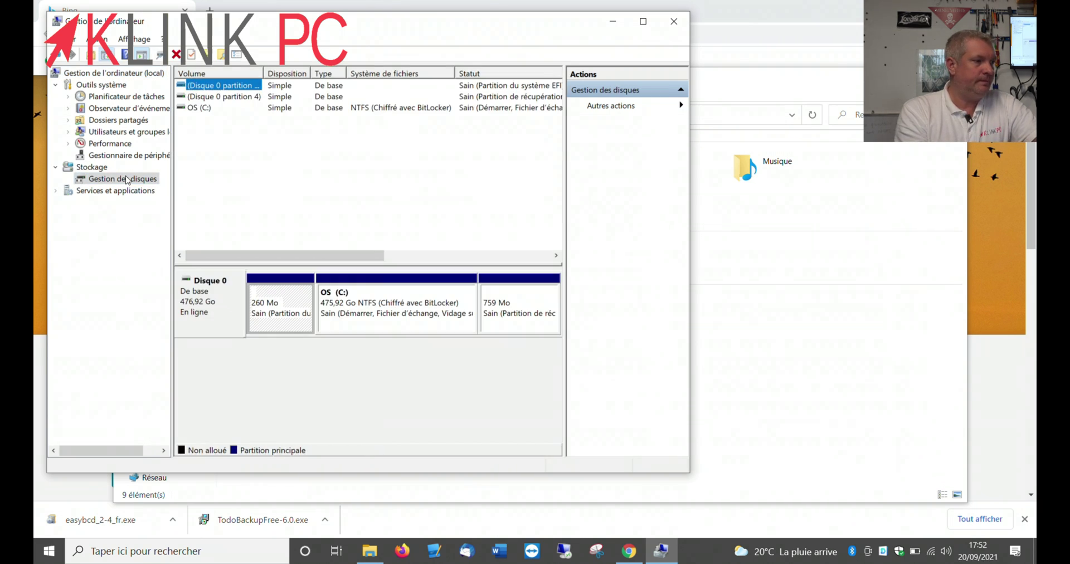
right_click(395, 302)
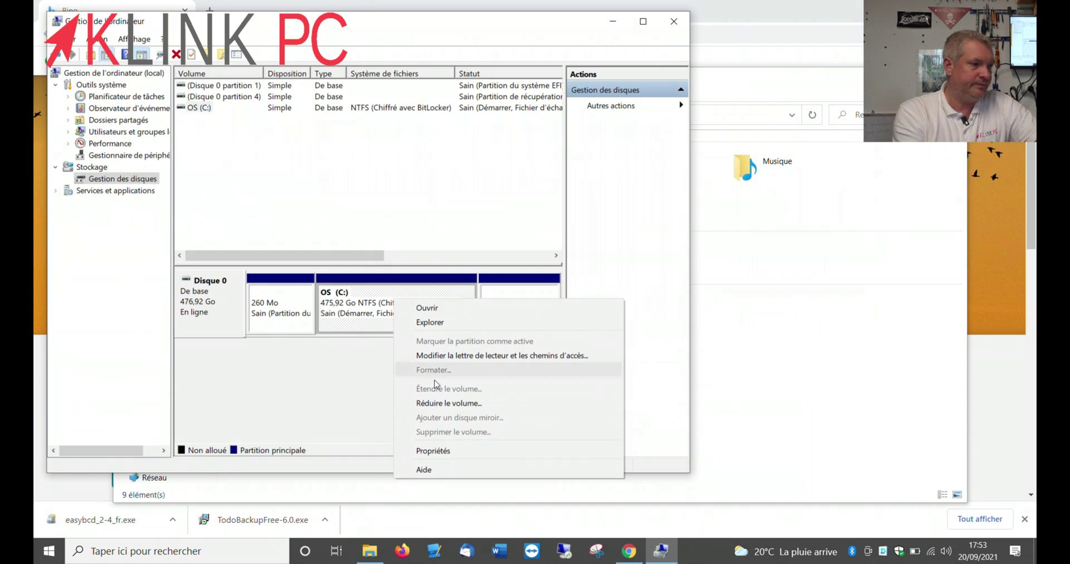
left_click(443, 405)
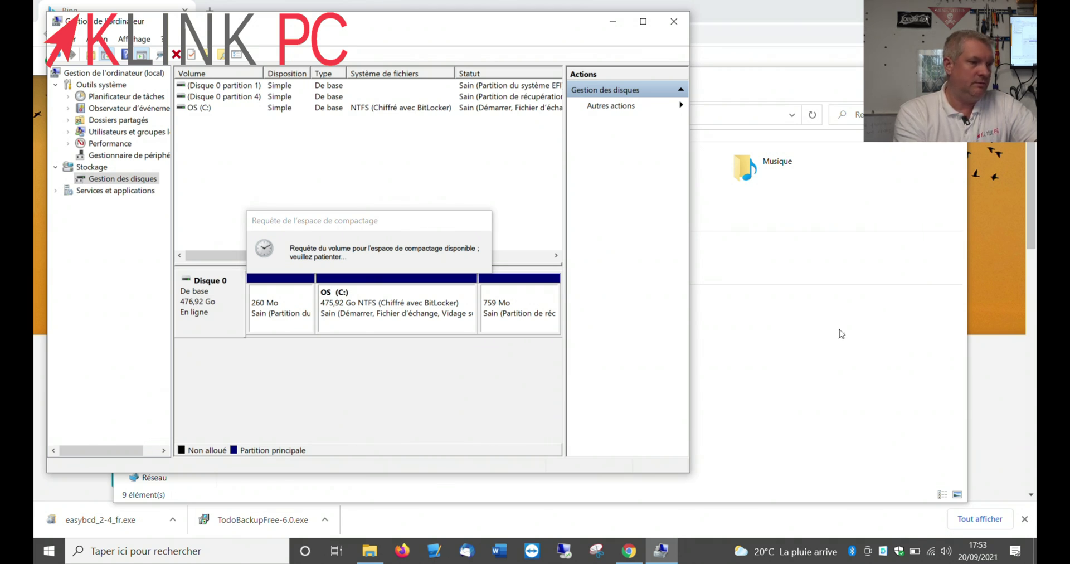
Check OS (C:) free space (423 Go of 475 Go) in the Ce PC window
left_click(892, 340)
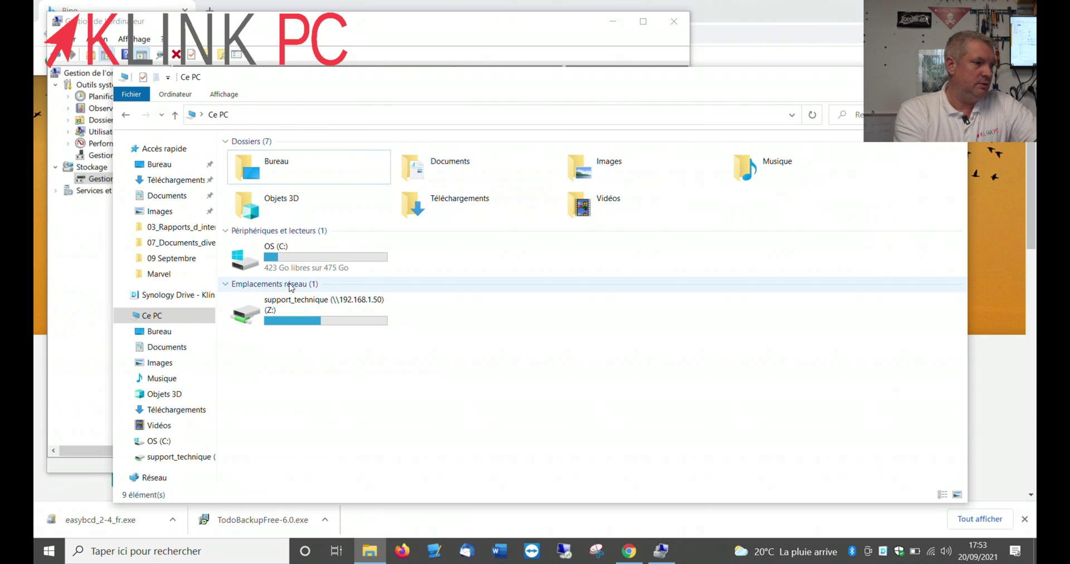
left_click(336, 273)
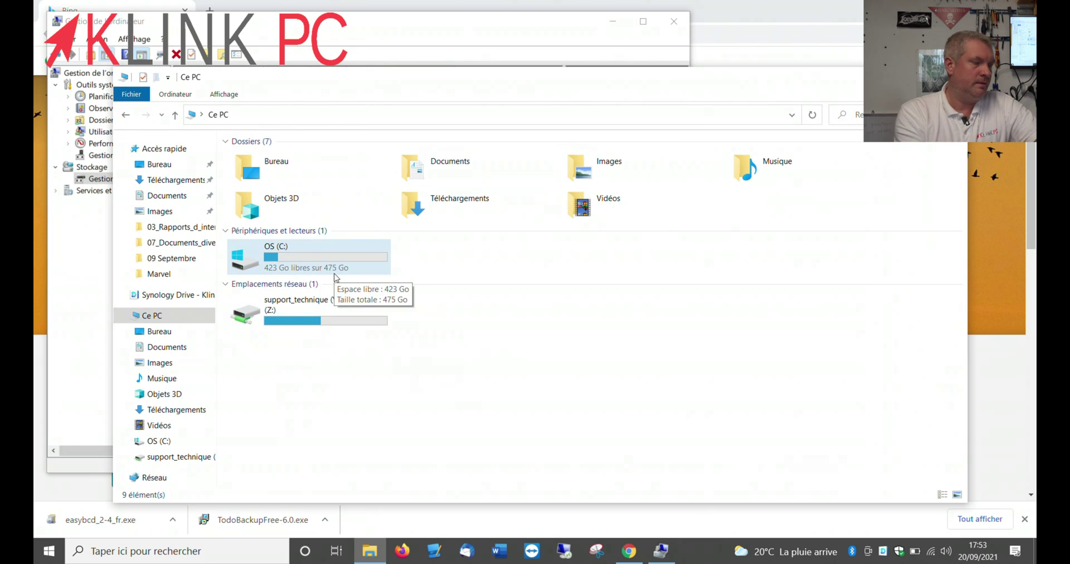
left_click(621, 444)
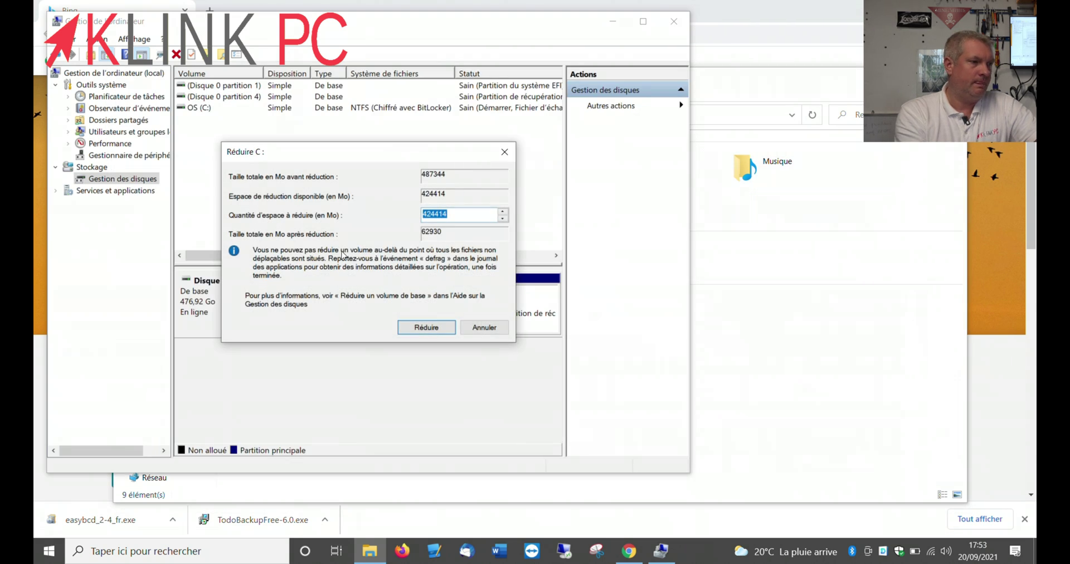
Shrink C: by 400000 Mo, select the new 390,63 Go unallocated space, and minimize Computer Management
left_click(466, 216)
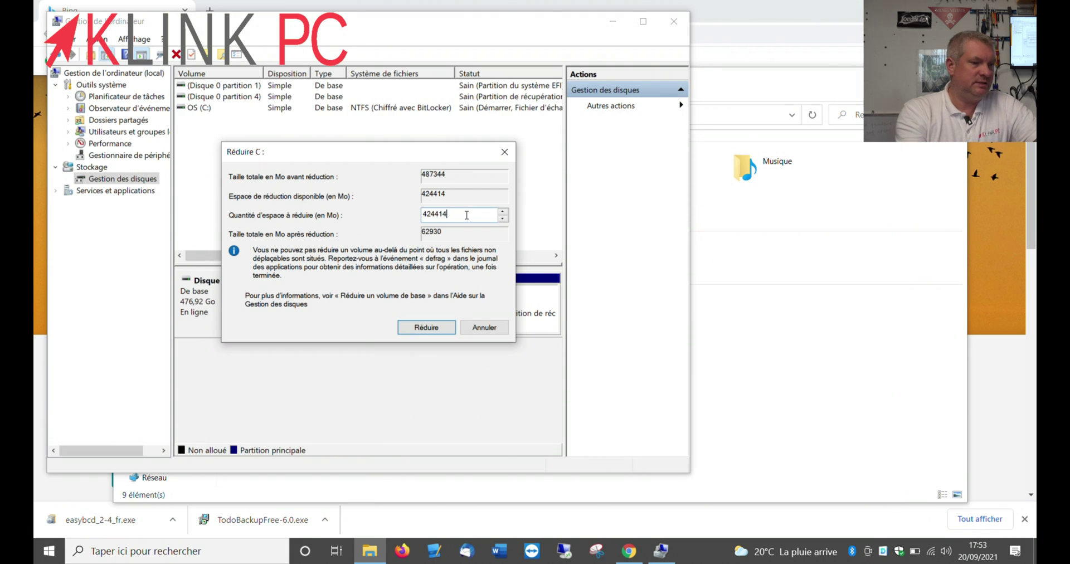
key("BackSpace")
key("BackSpace")
key("BackSpace")
key("BackSpace")
key("BackSpace")
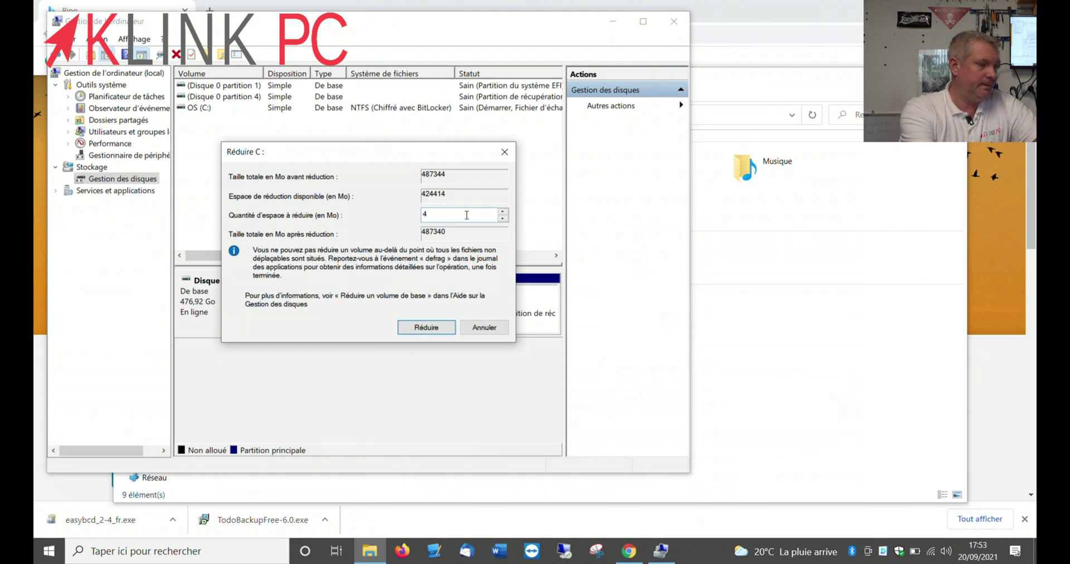
type("0000")
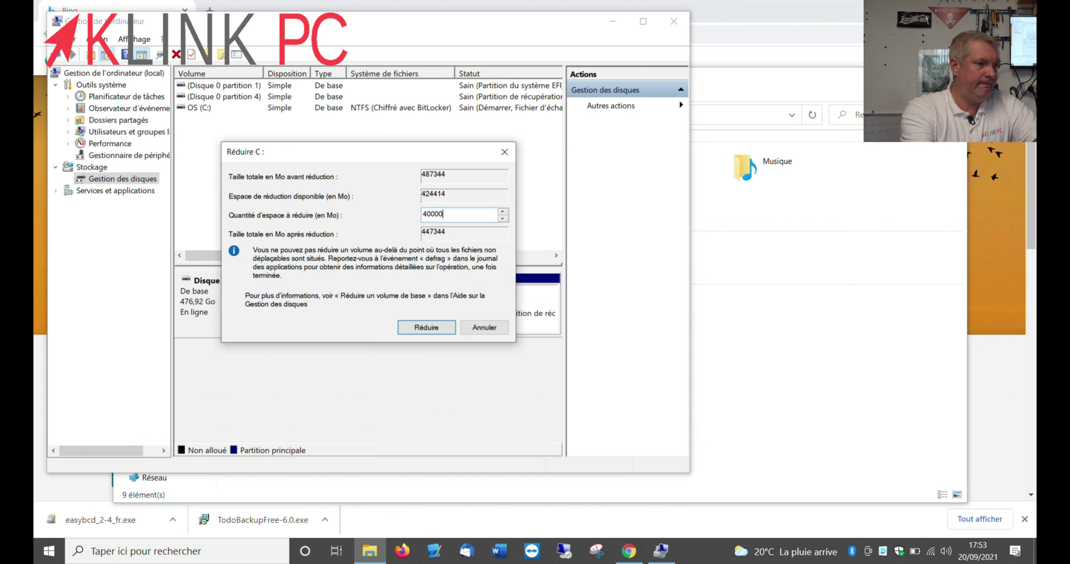
type("0")
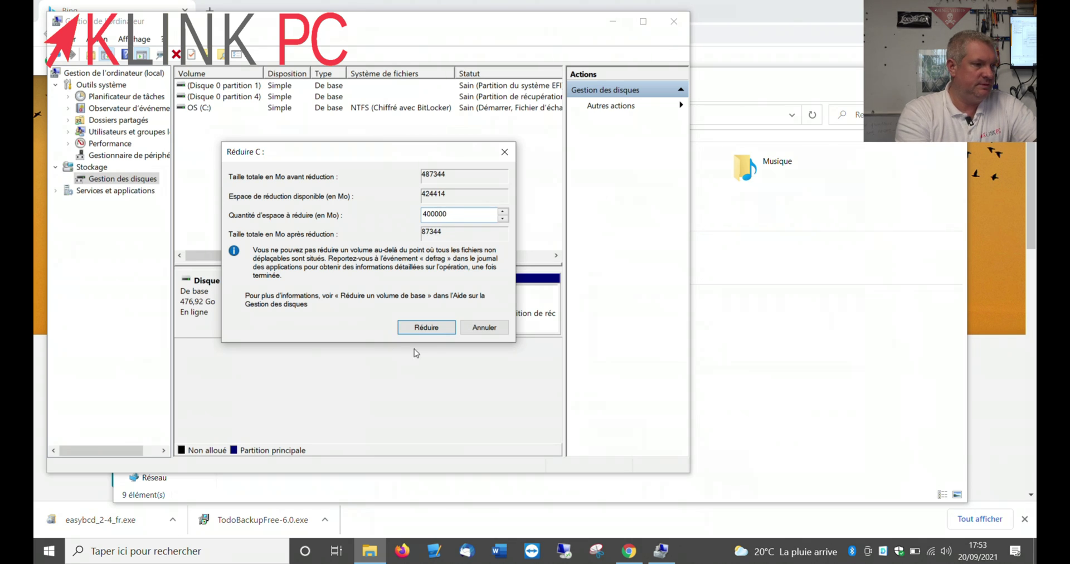
left_click(429, 329)
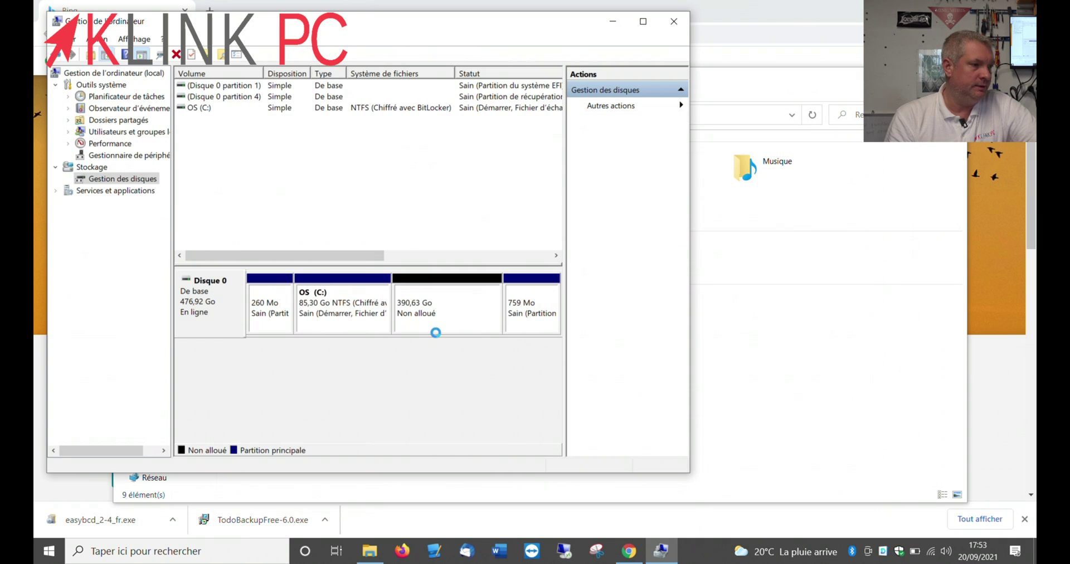
left_click(464, 315)
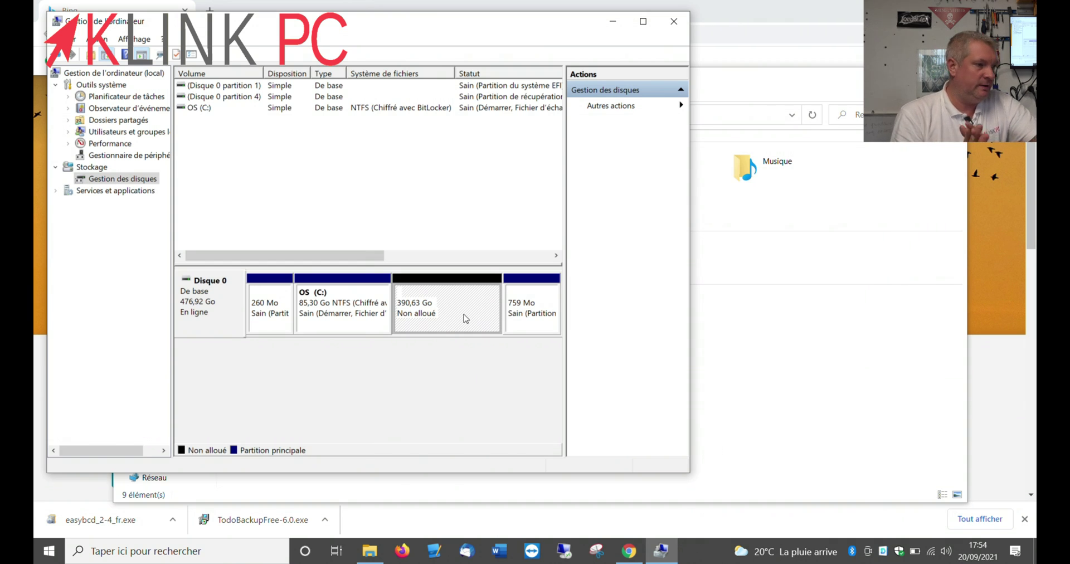
left_click(612, 22)
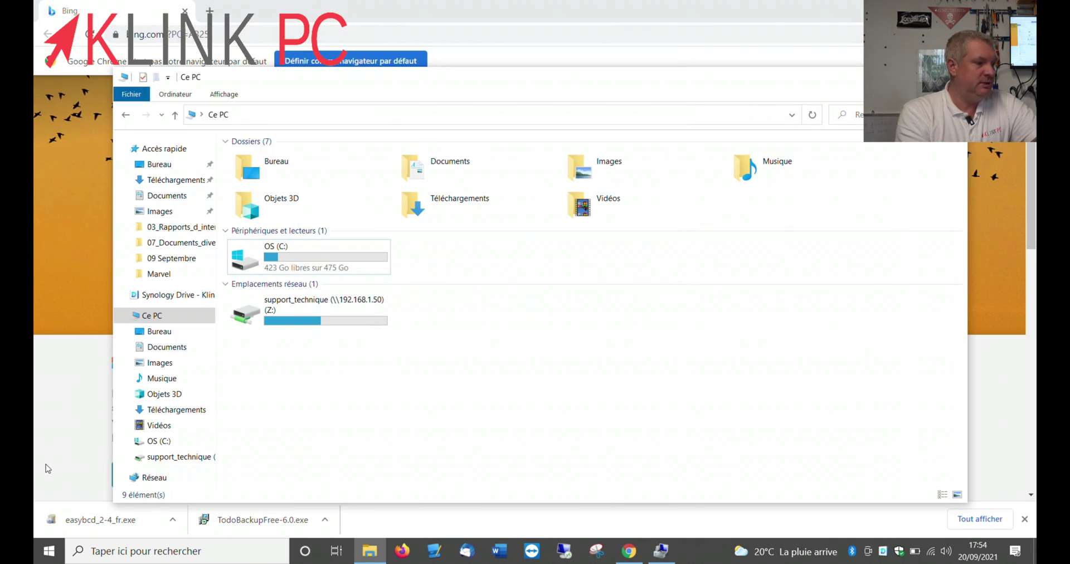
Run TodoBackupFree-6.0.exe from the download bar and approve it with Oui
left_click(225, 522)
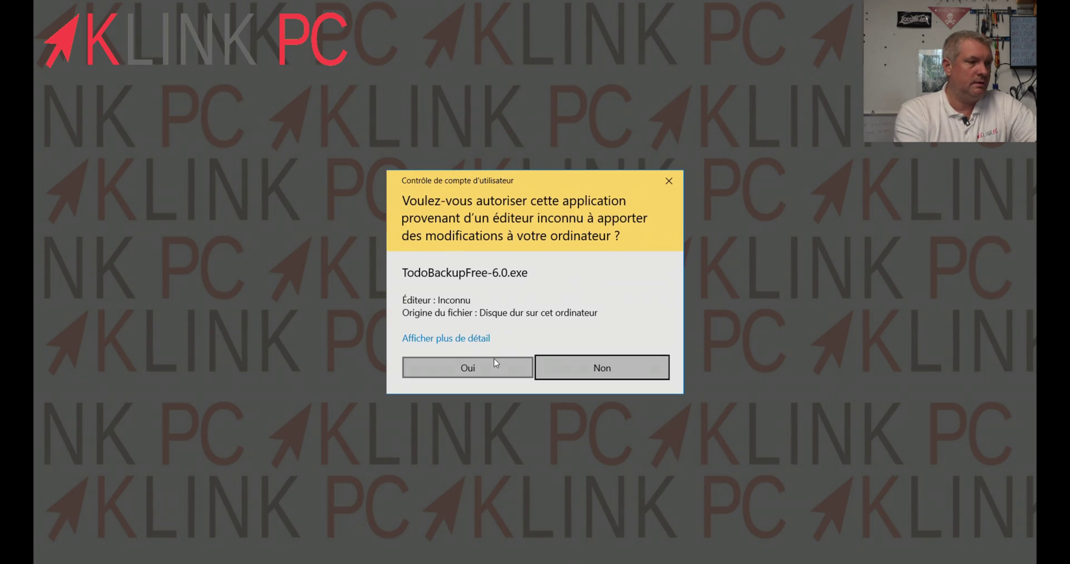
left_click(494, 360)
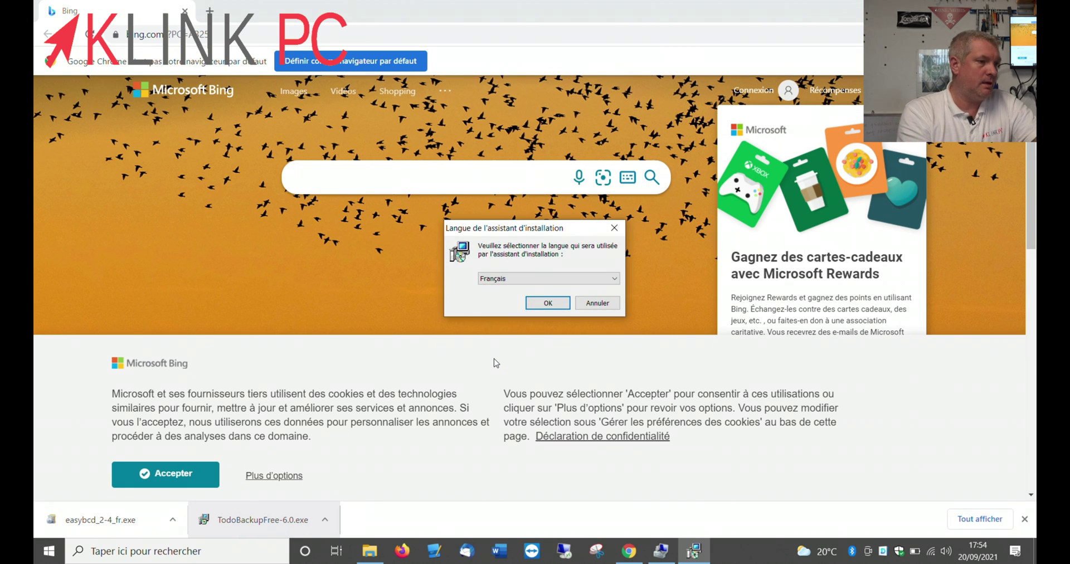
Install EaseUS Todo Backup in Français with the licence accepted, then launch easybcd_2-4_fr.exe
left_click(546, 301)
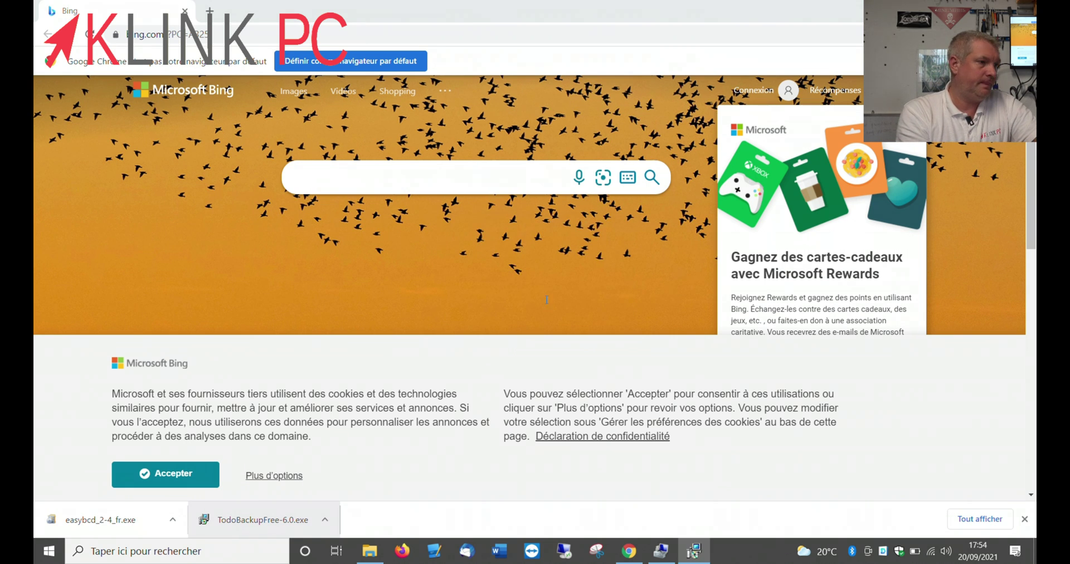
left_click(460, 435)
left_click(504, 473)
left_click(600, 379)
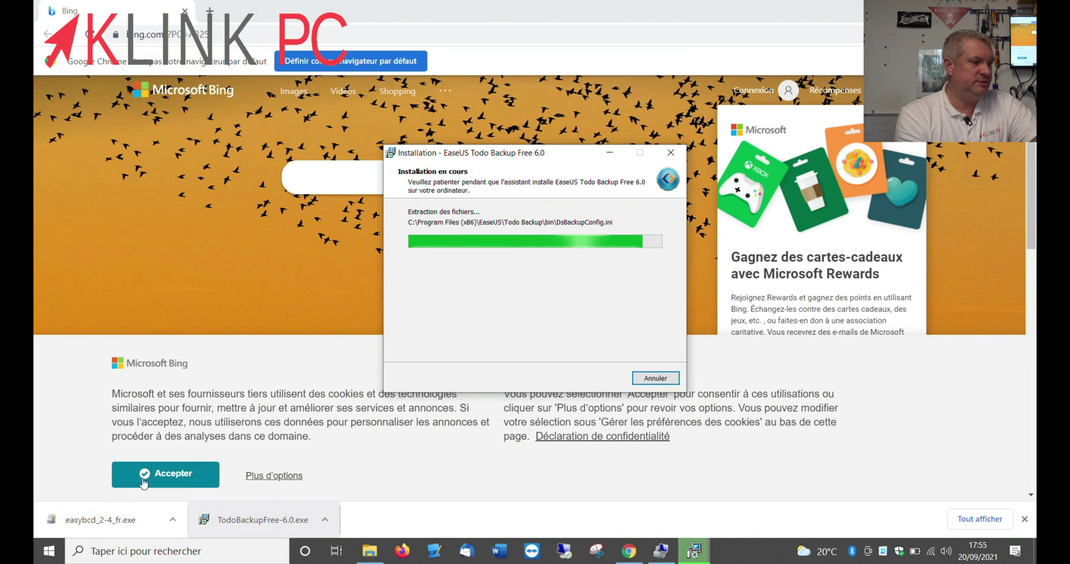
left_click(120, 526)
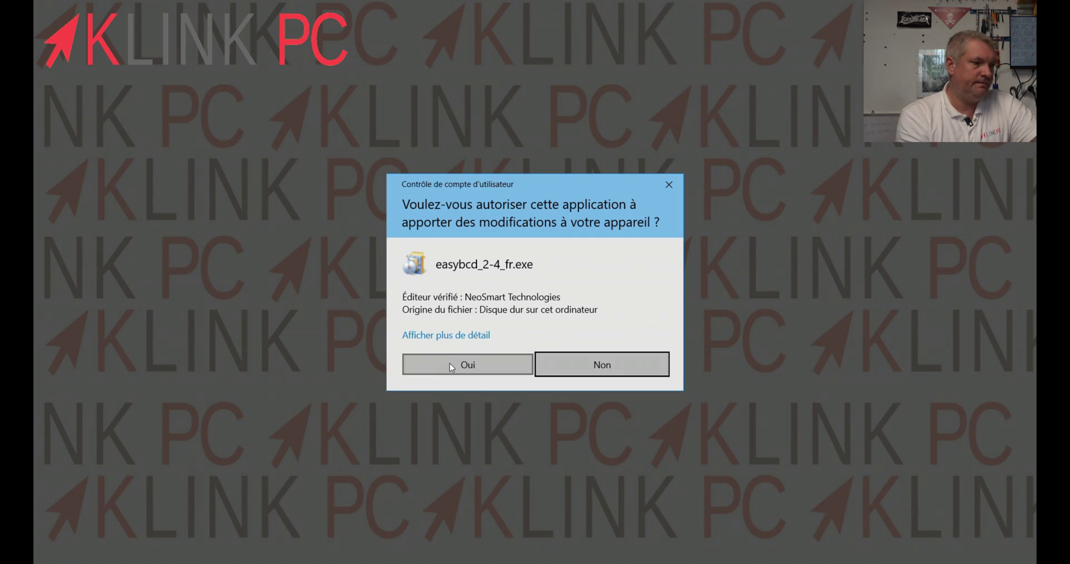
Install EasyBCD 2.4 with both components, with Run EasyBCD 2.4 unticked before Finish
left_click(450, 366)
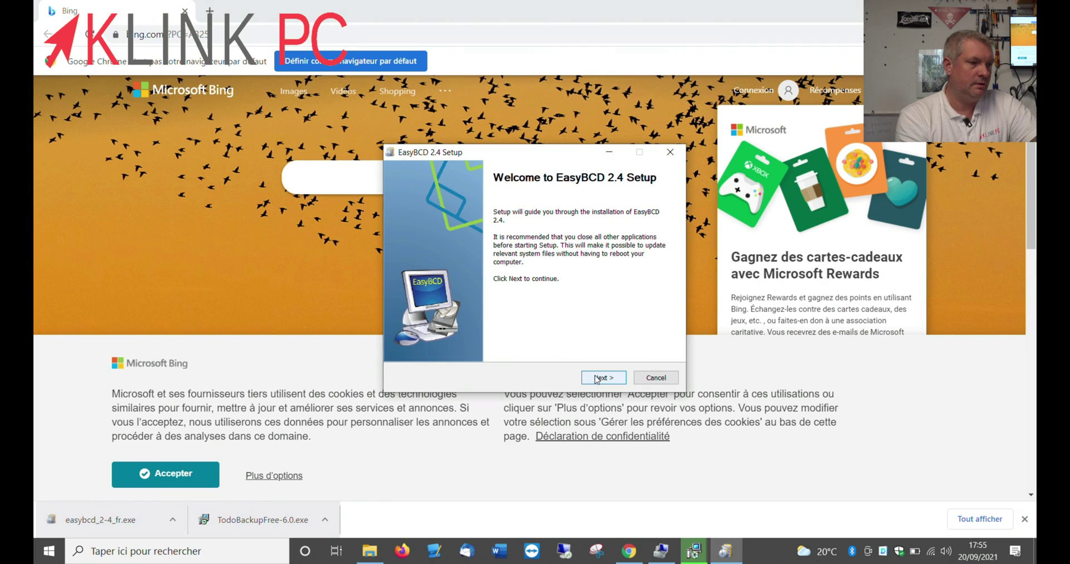
left_click(596, 378)
left_click(595, 378)
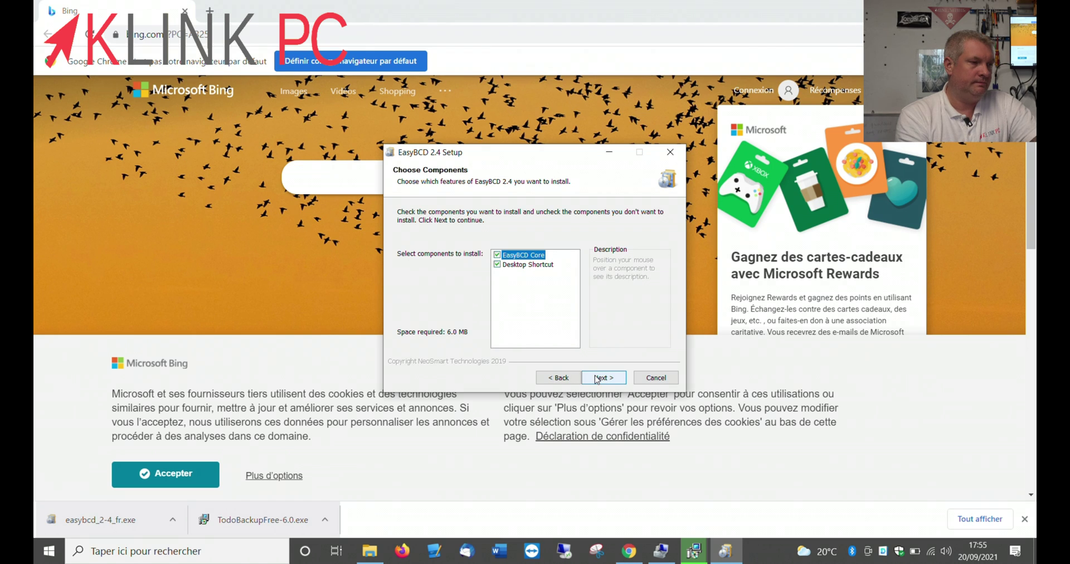
left_click(595, 378)
left_click(596, 377)
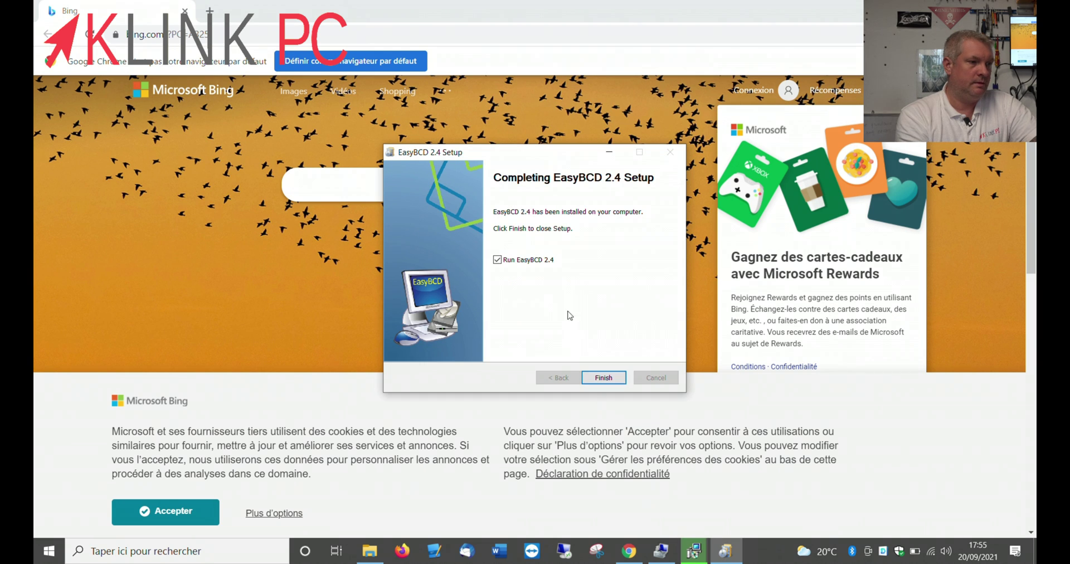
left_click(496, 259)
left_click(604, 377)
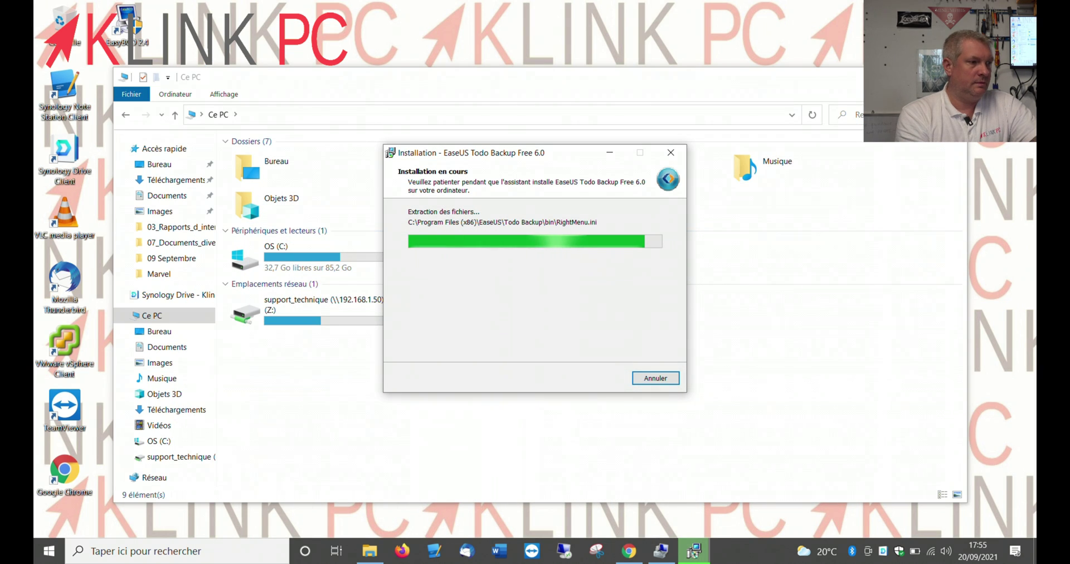
Enter a contact e-mail, untick Redémarrer maintenant, and finish the EaseUS installer with Fin
left_click(954, 77)
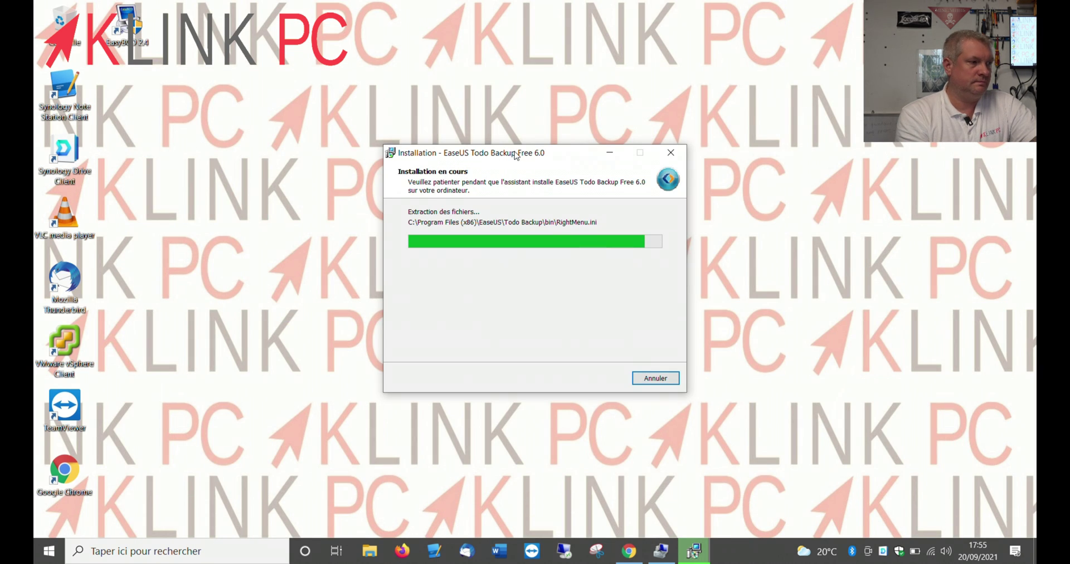
left_click_drag(516, 156, 524, 117)
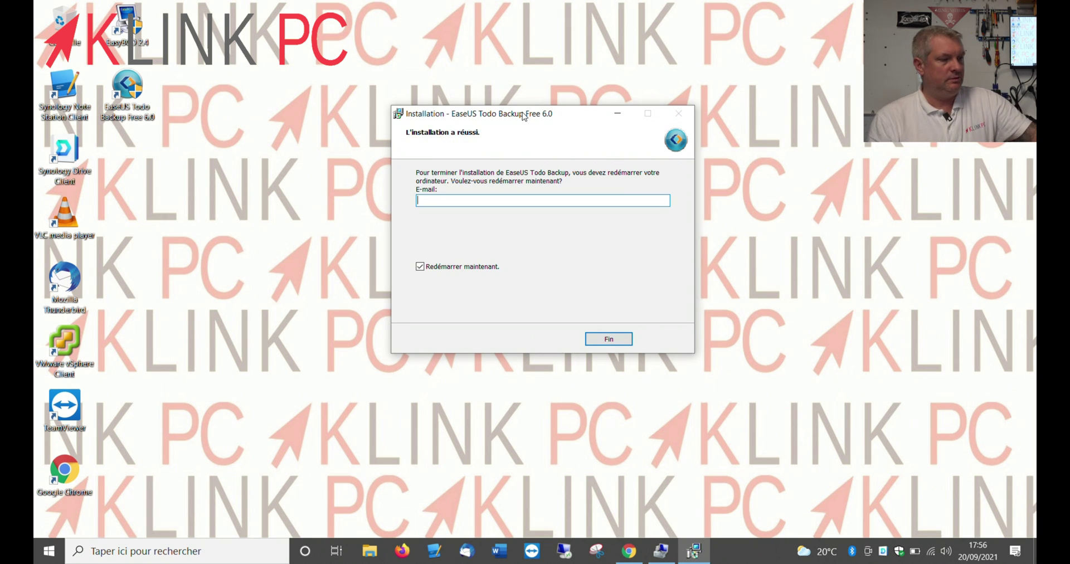
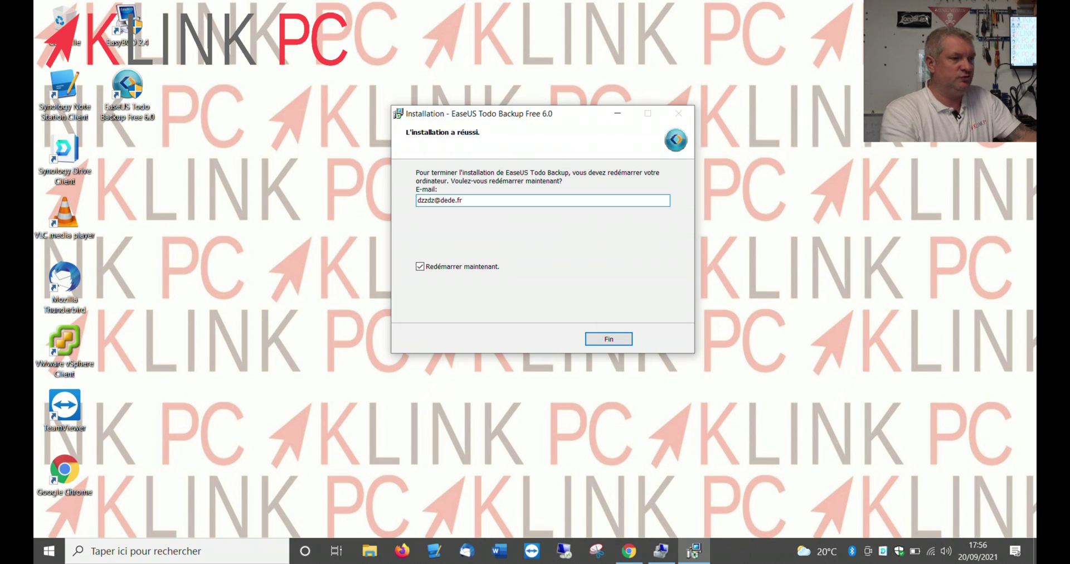
left_click(463, 262)
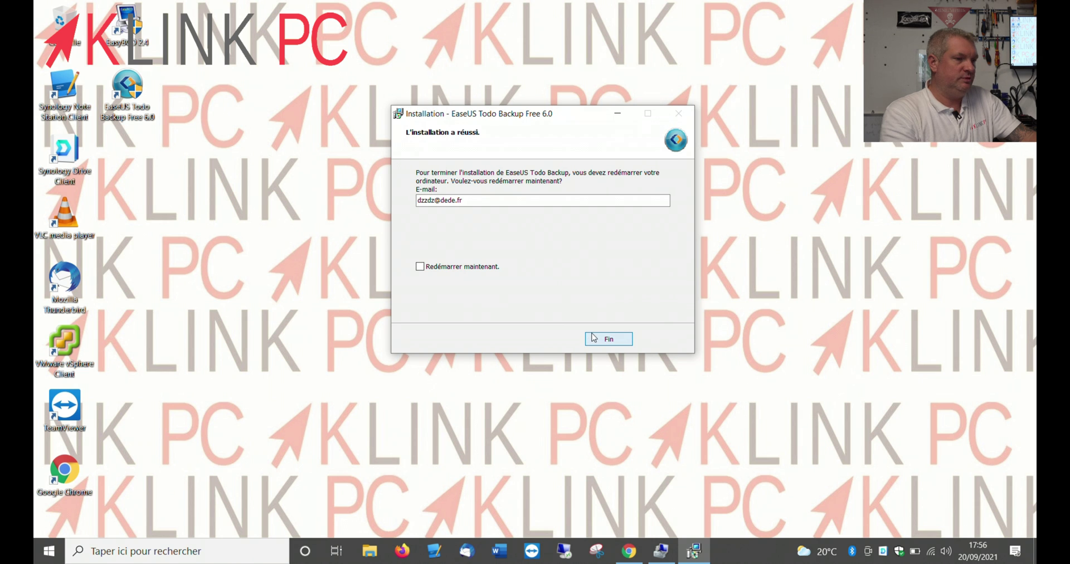
left_click(594, 337)
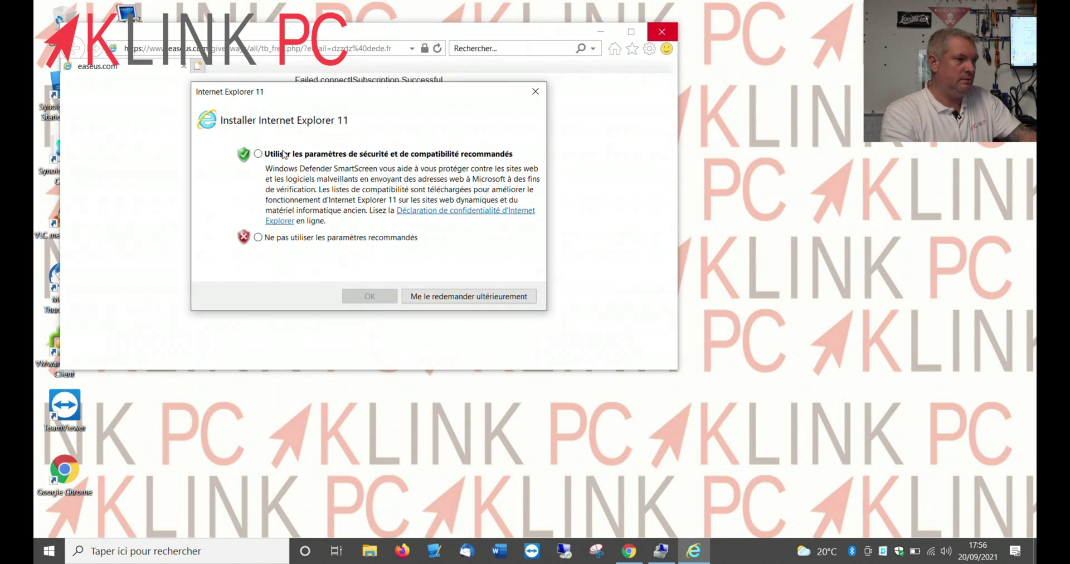
Close the browser, restart Windows, then launch EaseUS Todo Backup and allow Loader.exe
left_click(259, 155)
left_click(369, 296)
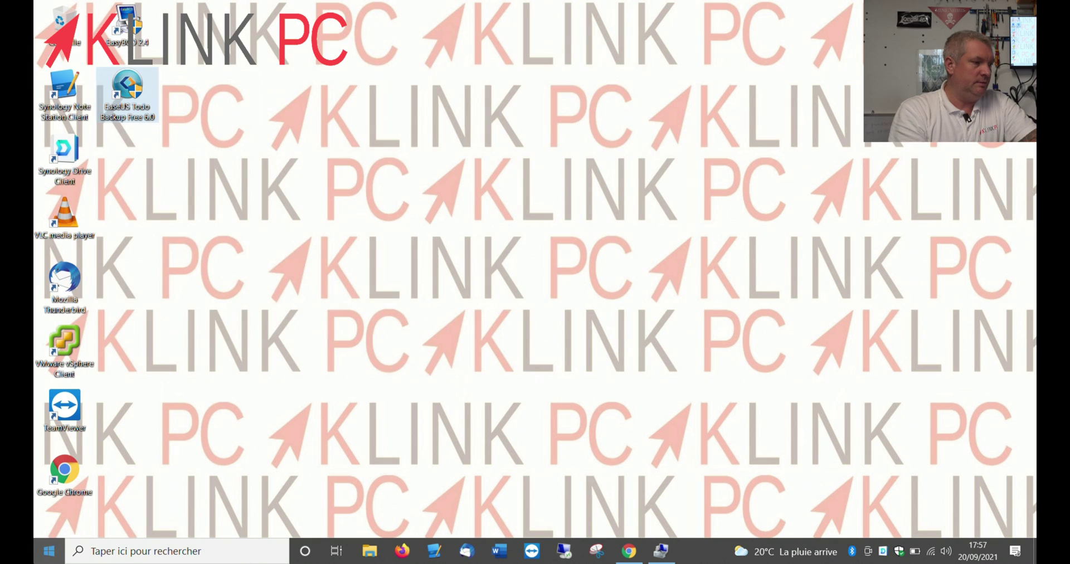
left_click(49, 550)
left_click(49, 524)
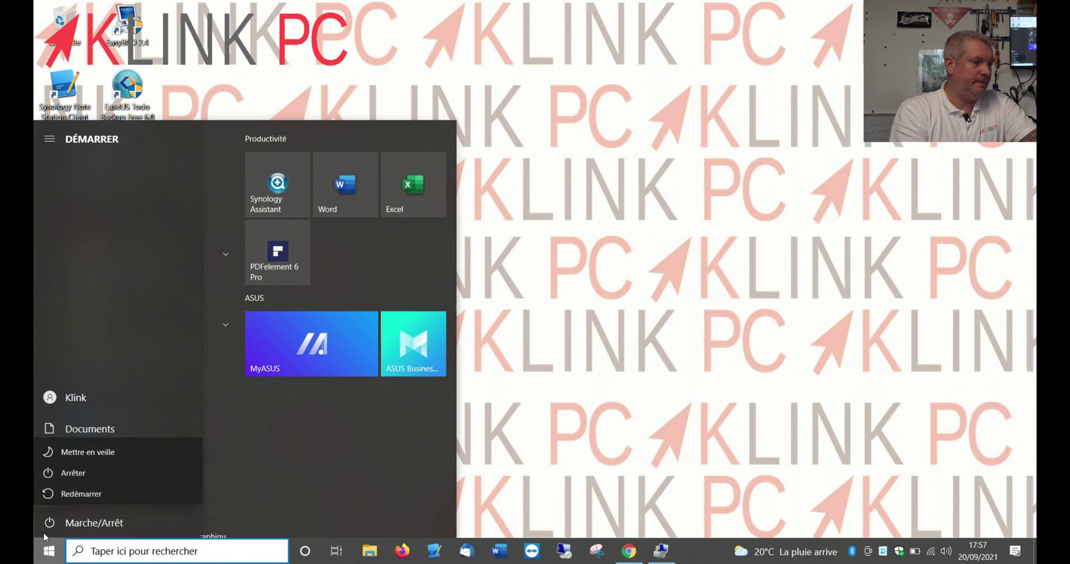
left_click(69, 490)
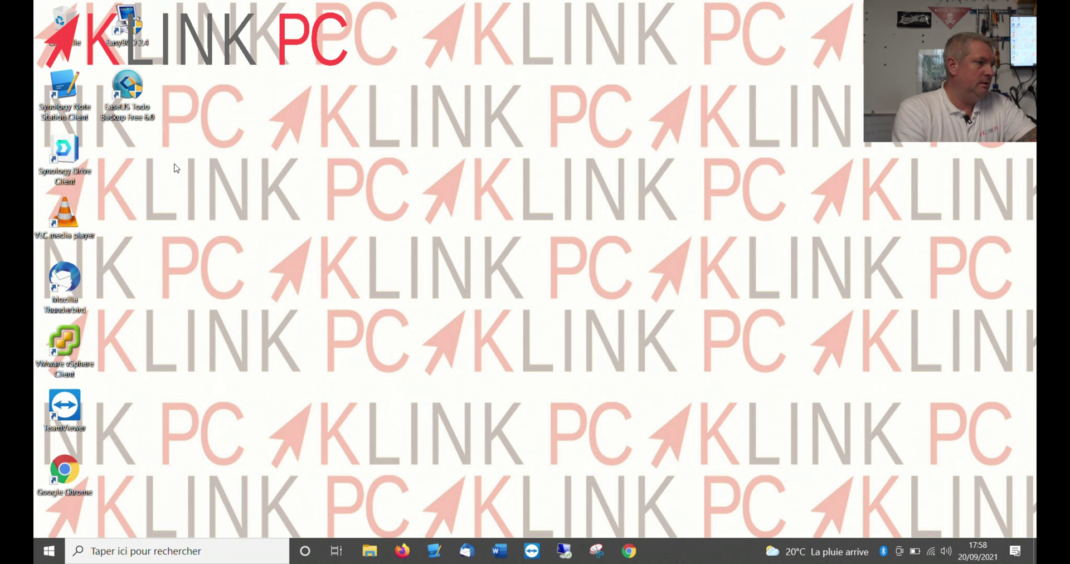
double_click(128, 84)
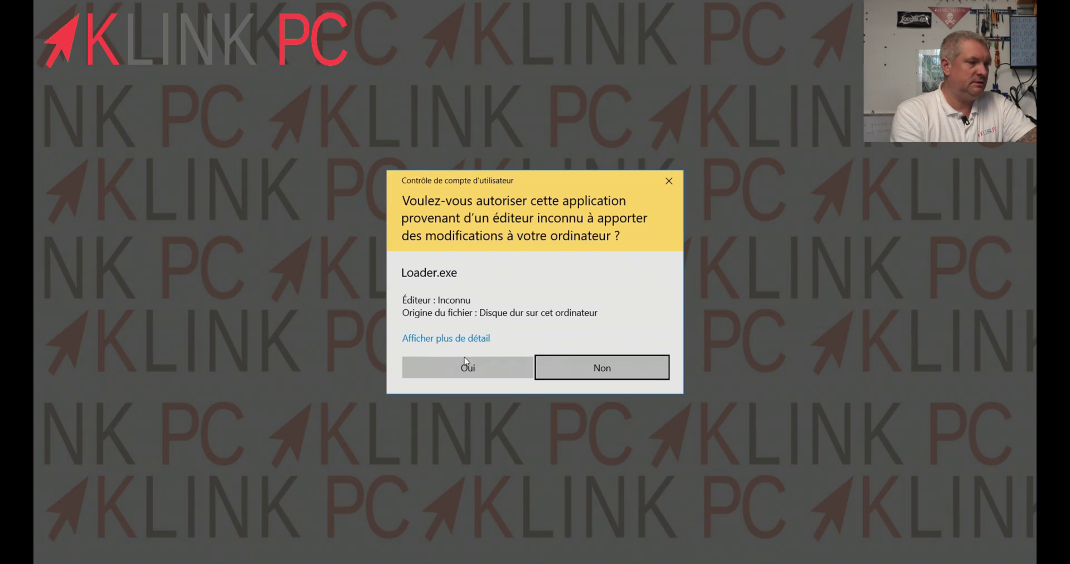
left_click(465, 360)
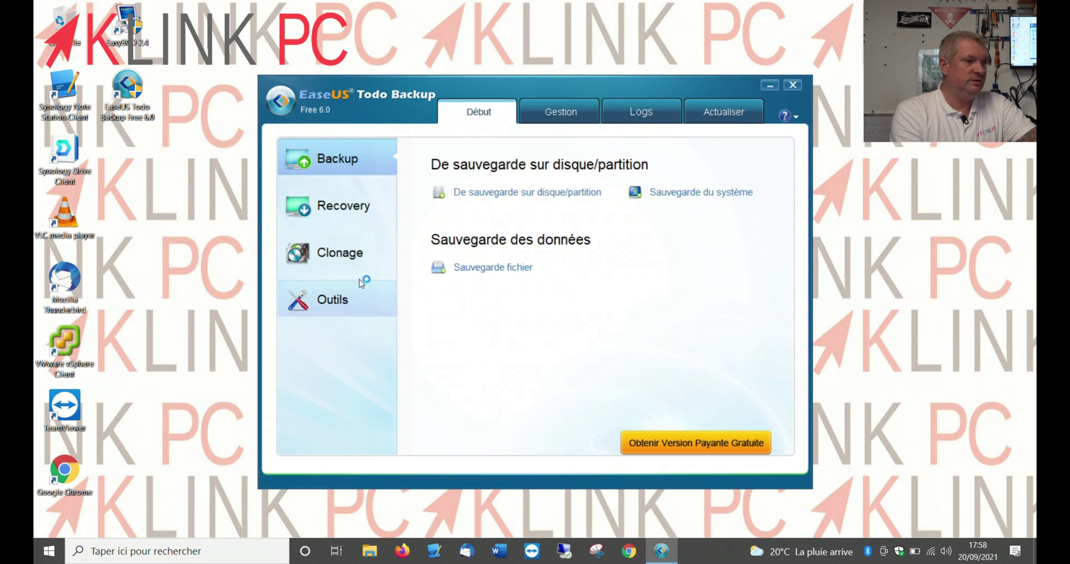
Clone partition C: onto the 390,63 Go partition, stretched to full size, and start it
left_click(359, 272)
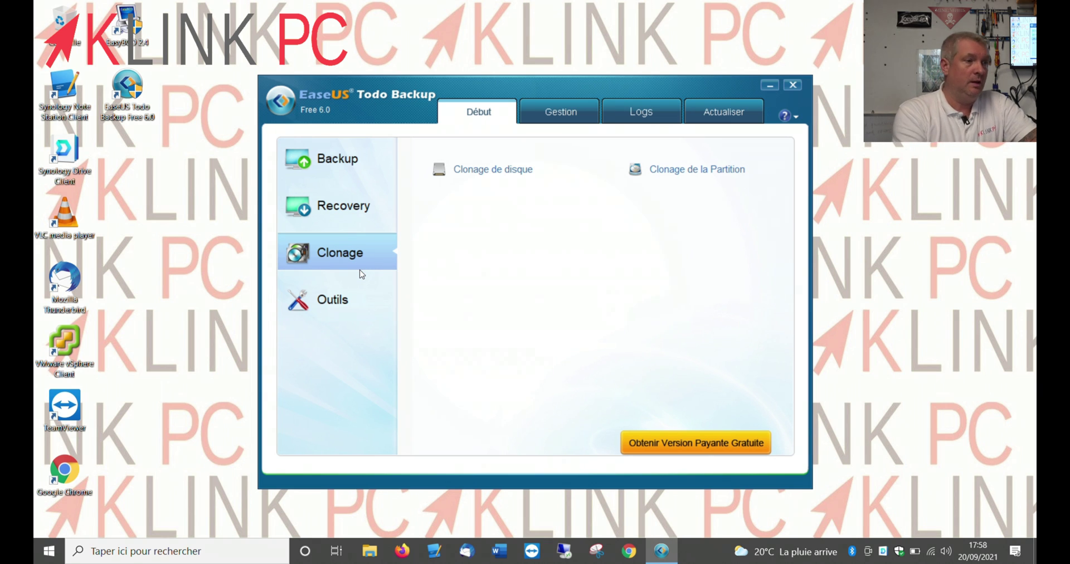
left_click(685, 177)
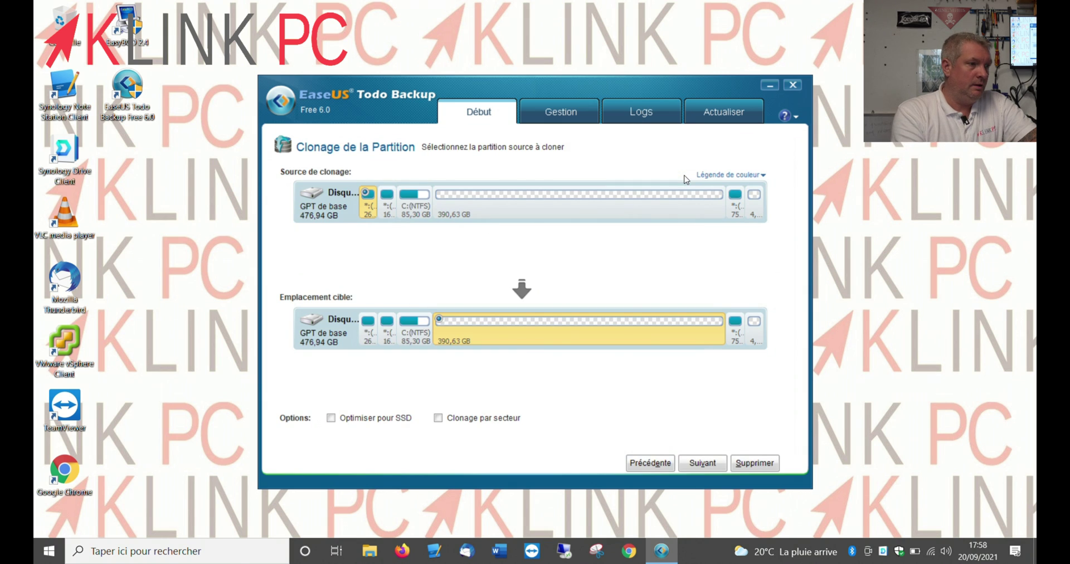
left_click(415, 217)
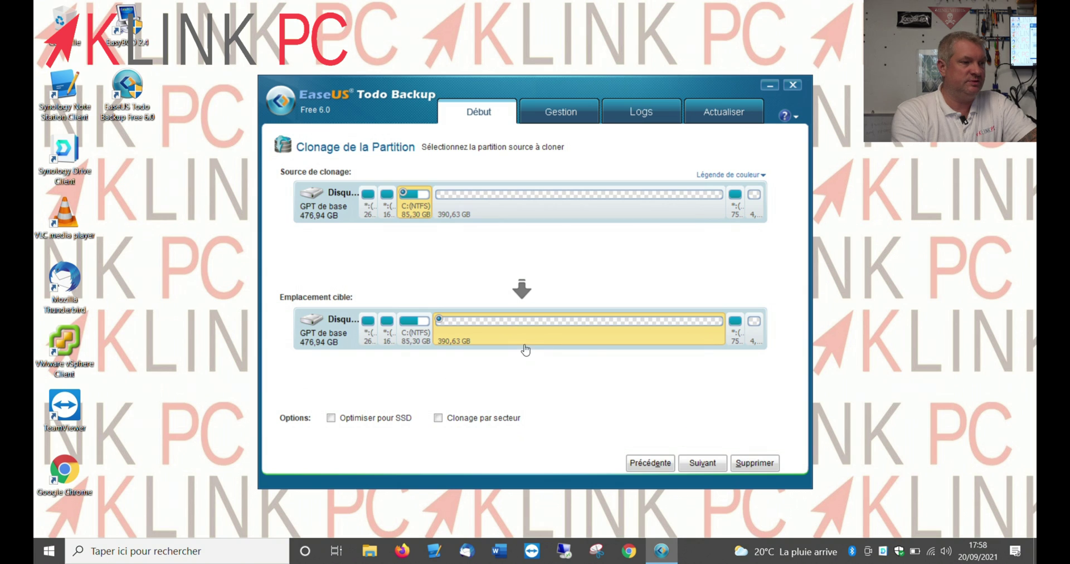
left_click(702, 463)
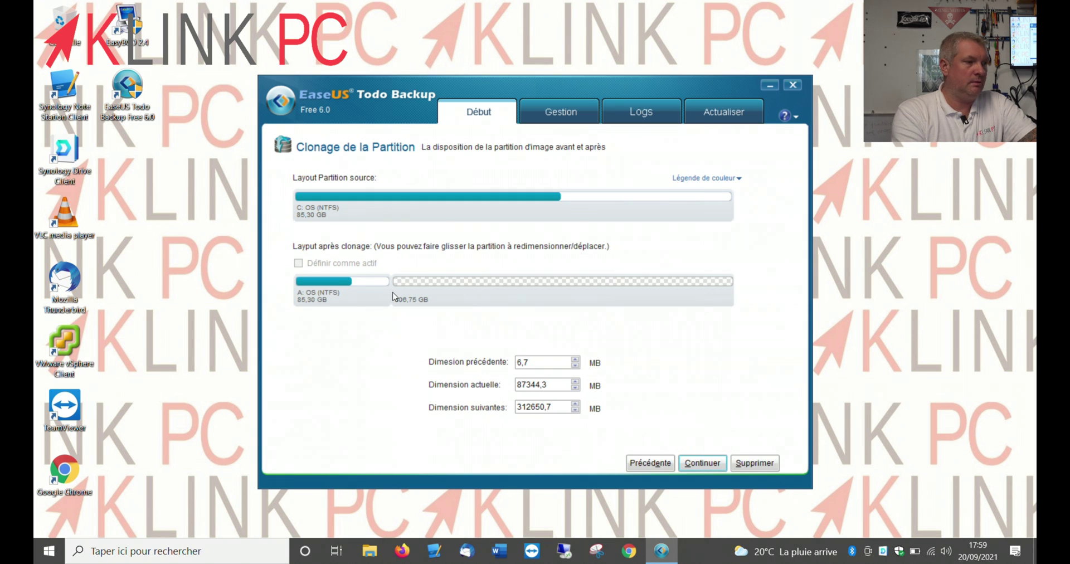
left_click_drag(390, 292, 798, 278)
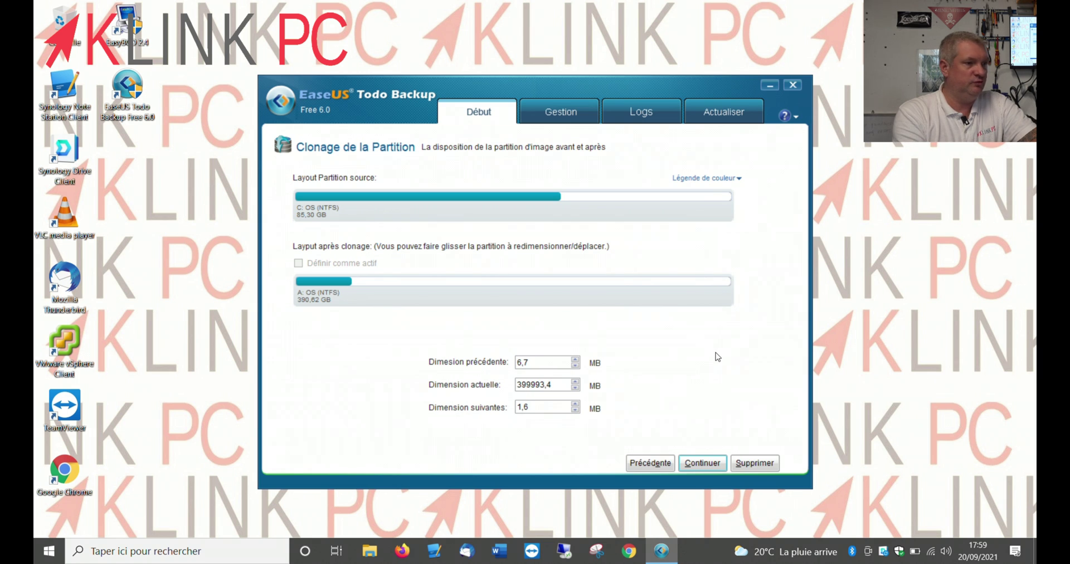
left_click(702, 464)
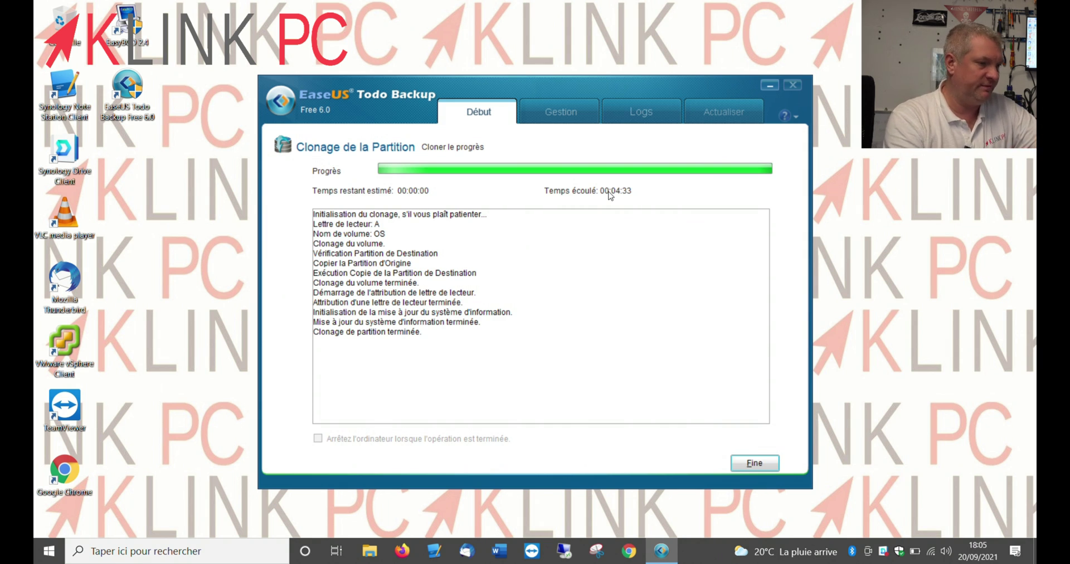
Dismiss the completed OS partition clone page in EaseUS Todo Backup
left_click(752, 465)
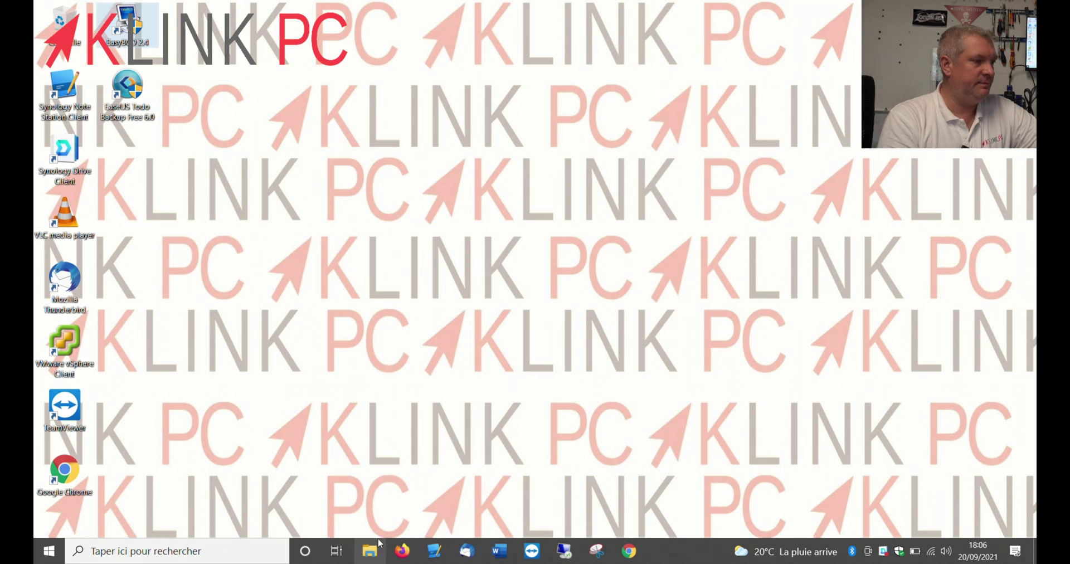
Open Ce PC in File Explorer and launch Computer Management from its Gérer option
left_click(369, 550)
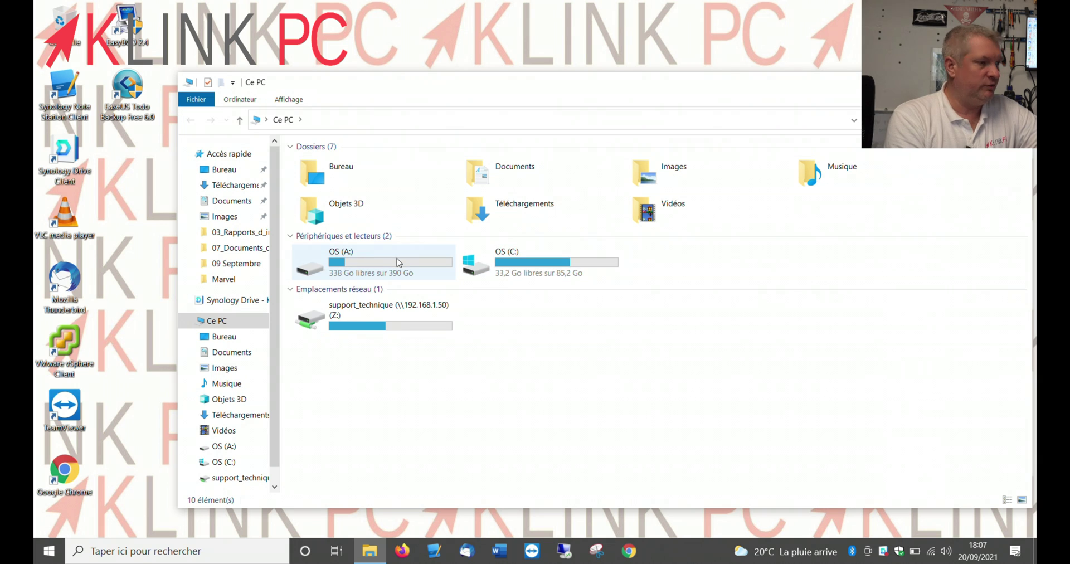
right_click(228, 321)
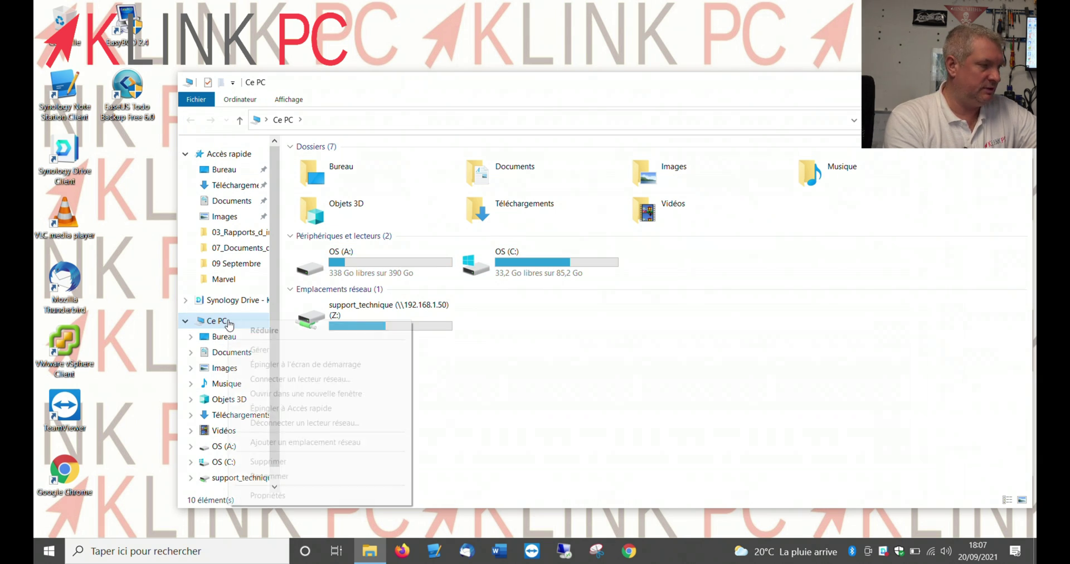
left_click(260, 349)
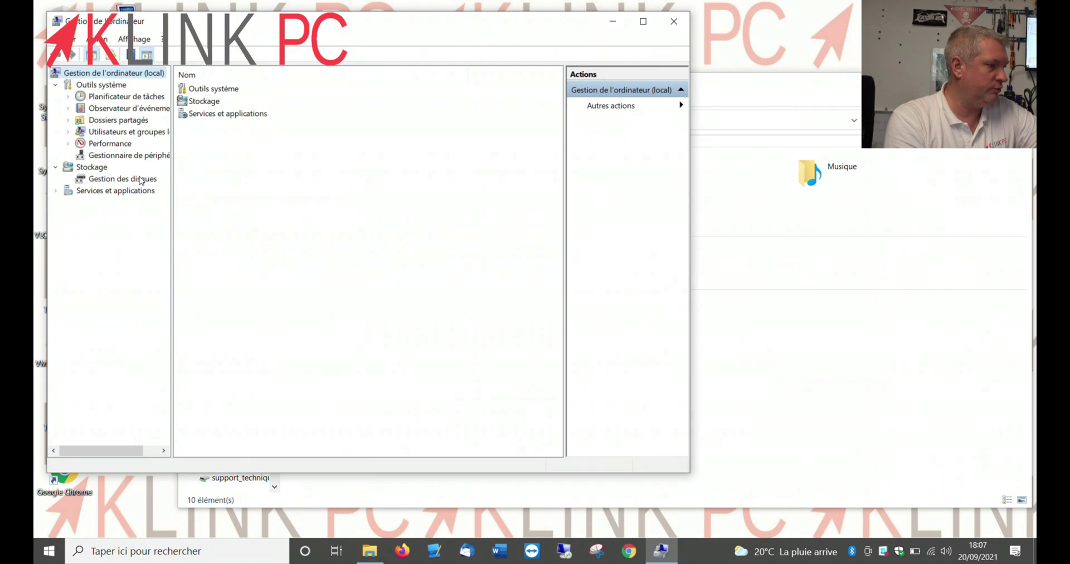
Switch to Disk Management and inspect the OS (C:) partition's options
left_click(142, 178)
right_click(359, 305)
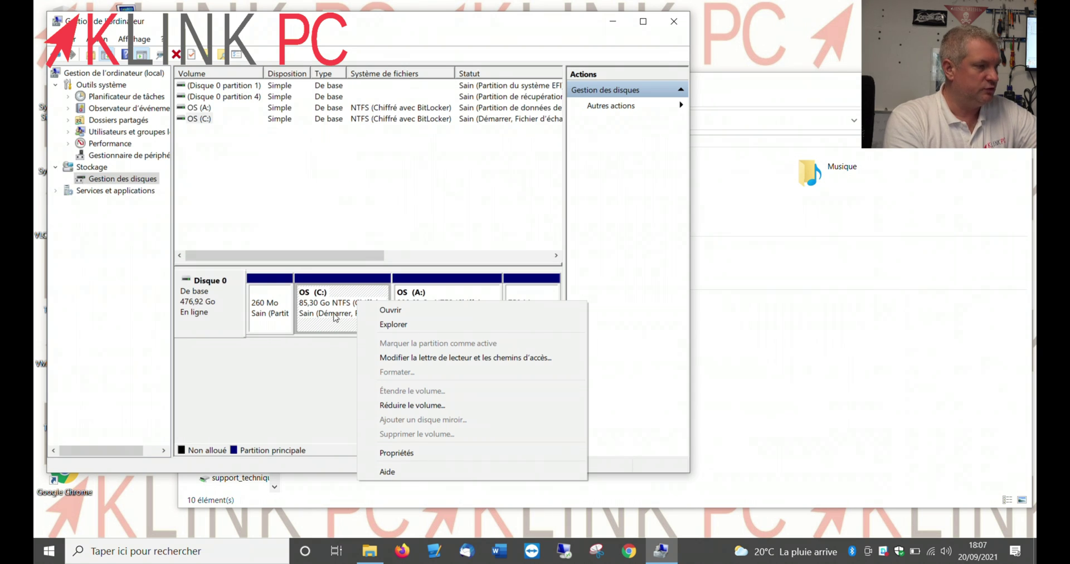
left_click(449, 288)
Change the cloned 390,62 Go OS (A:) partition's drive letter to D:, accepting both warnings
right_click(449, 288)
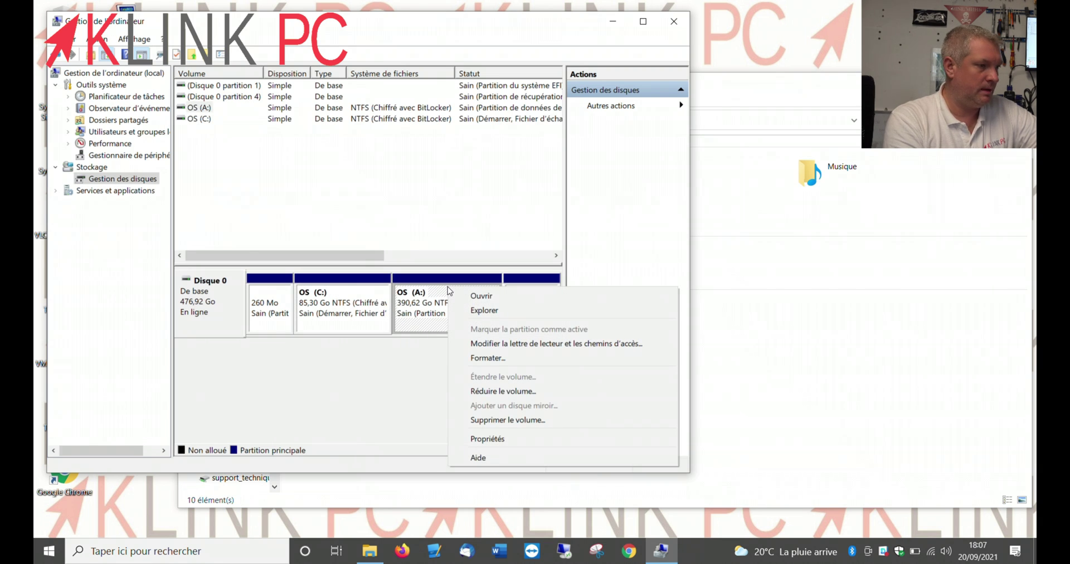
left_click(496, 343)
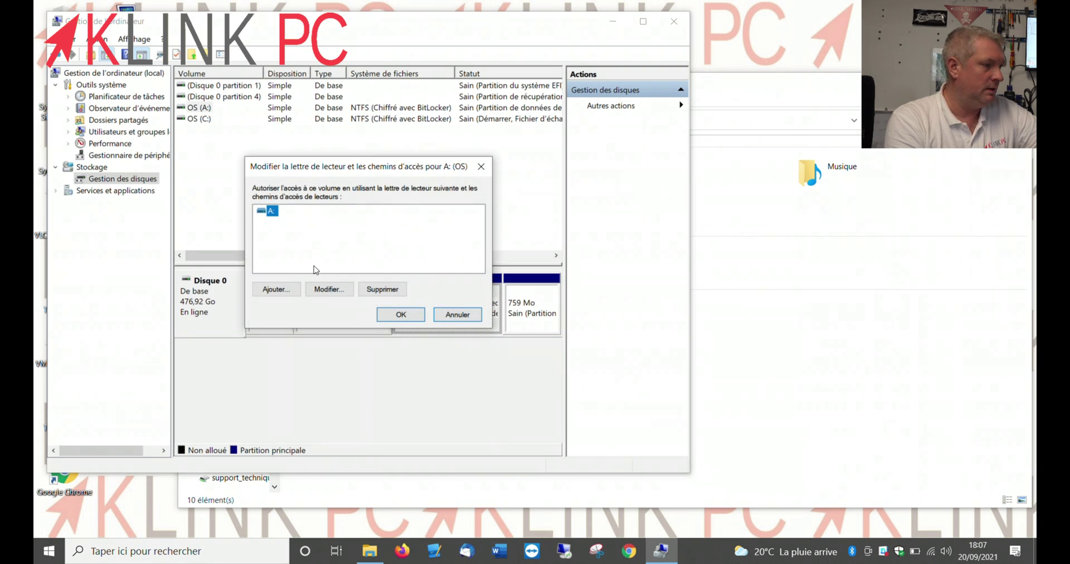
left_click(325, 289)
left_click(395, 234)
left_click(395, 232)
left_click(395, 233)
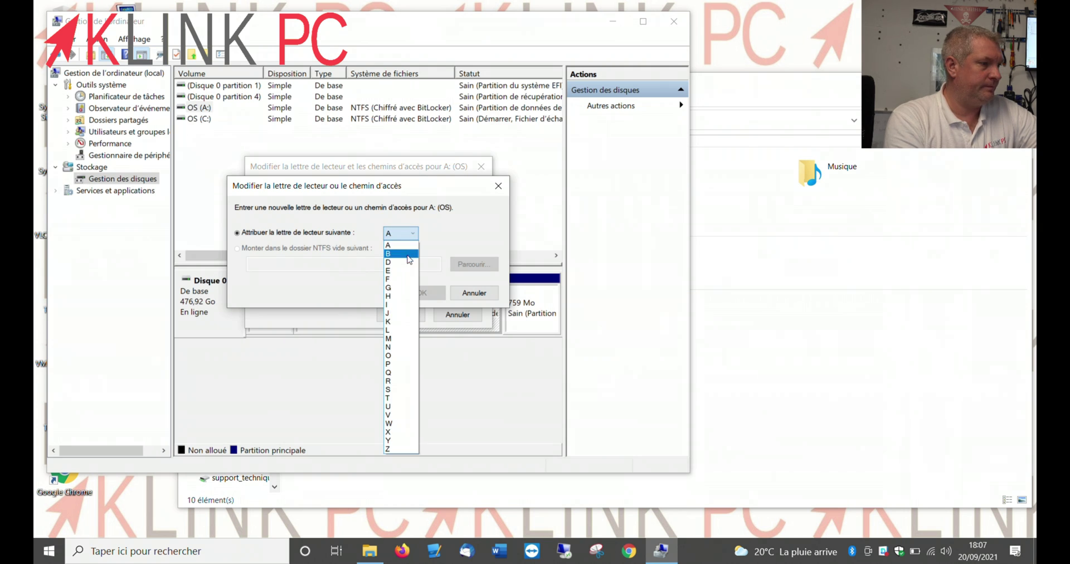
left_click(405, 262)
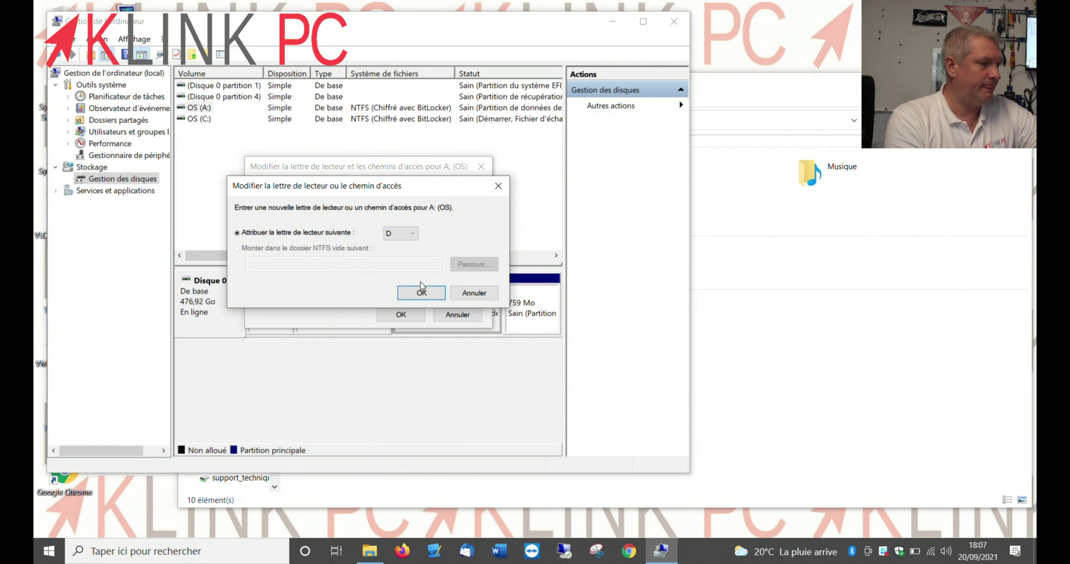
left_click(419, 296)
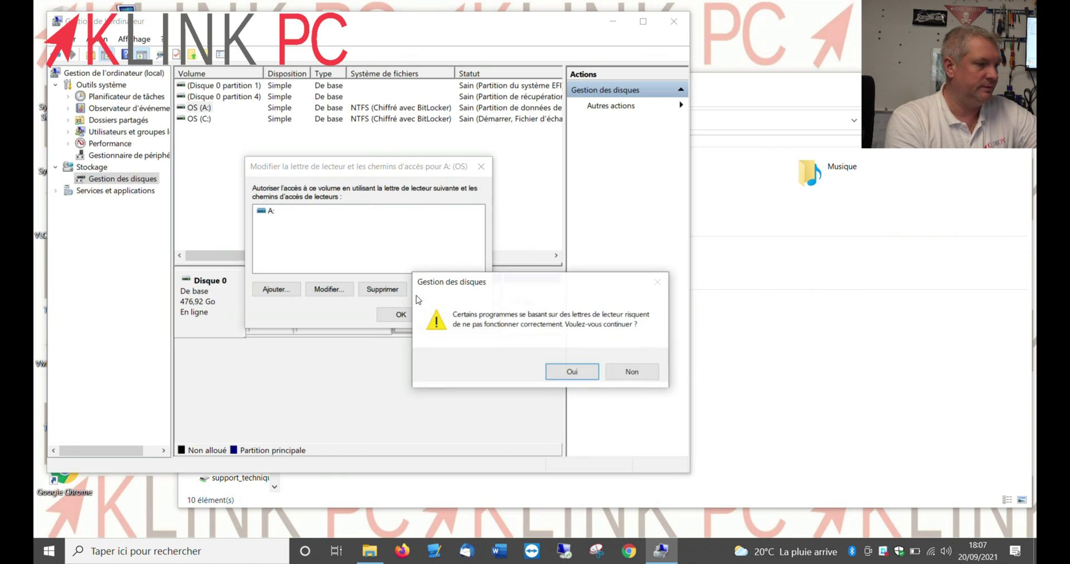
left_click(577, 372)
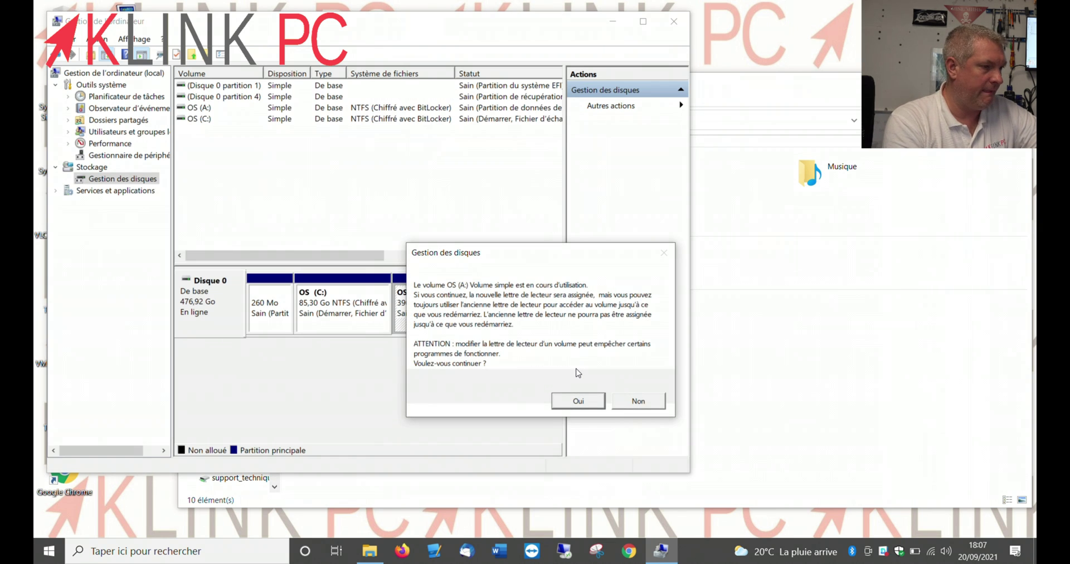
left_click(565, 400)
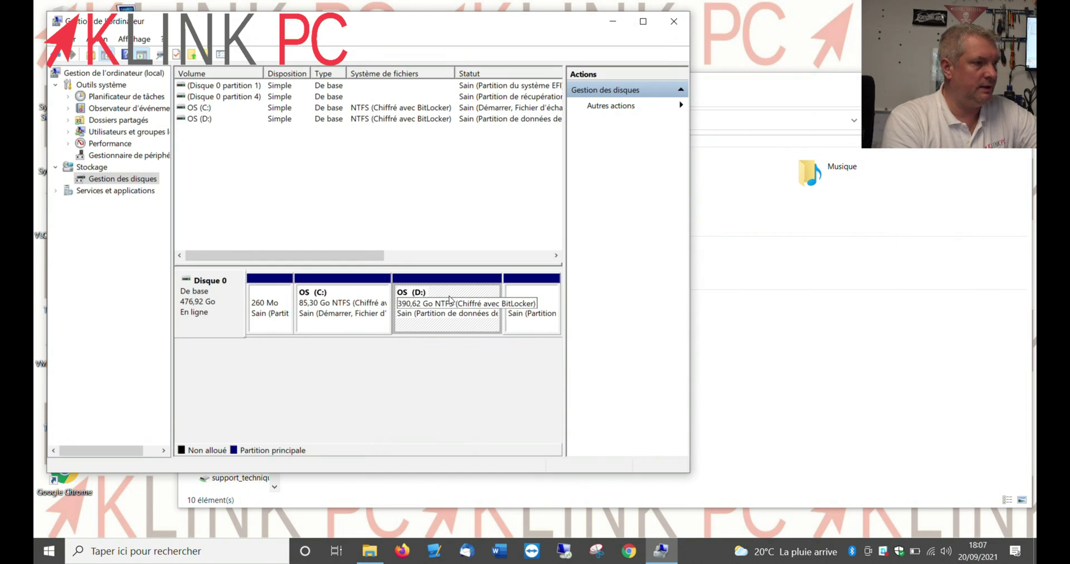
Close Computer Management and launch EasyBCD with admin rights, past the EFI warning
left_click(674, 21)
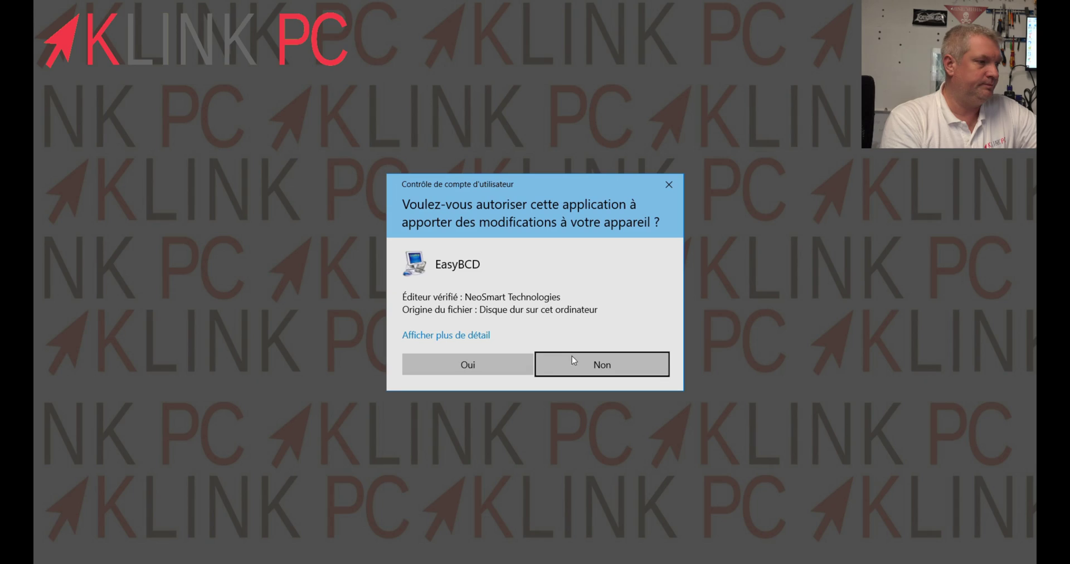
left_click(577, 364)
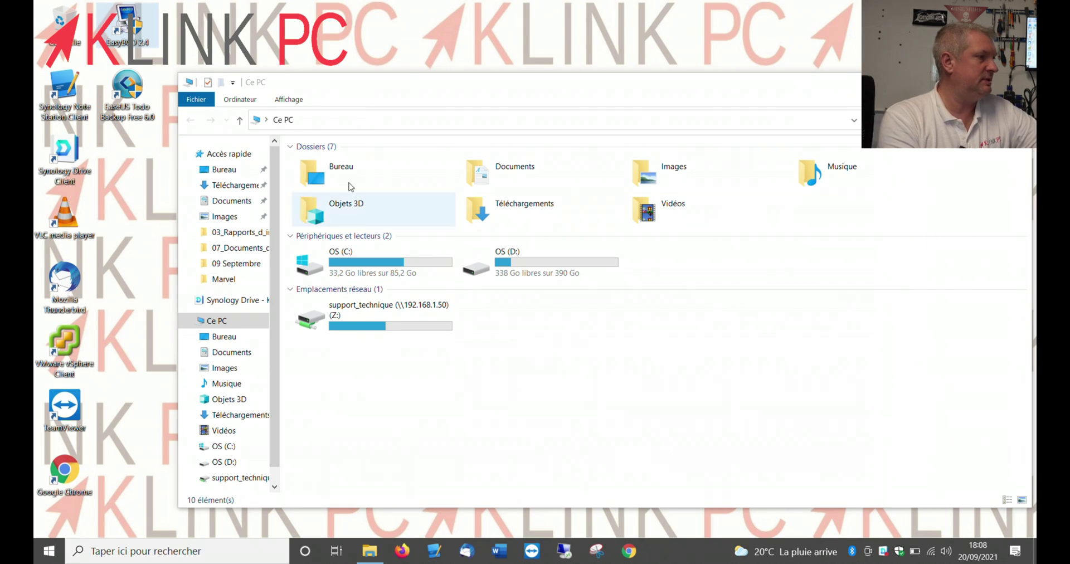
double_click(121, 25)
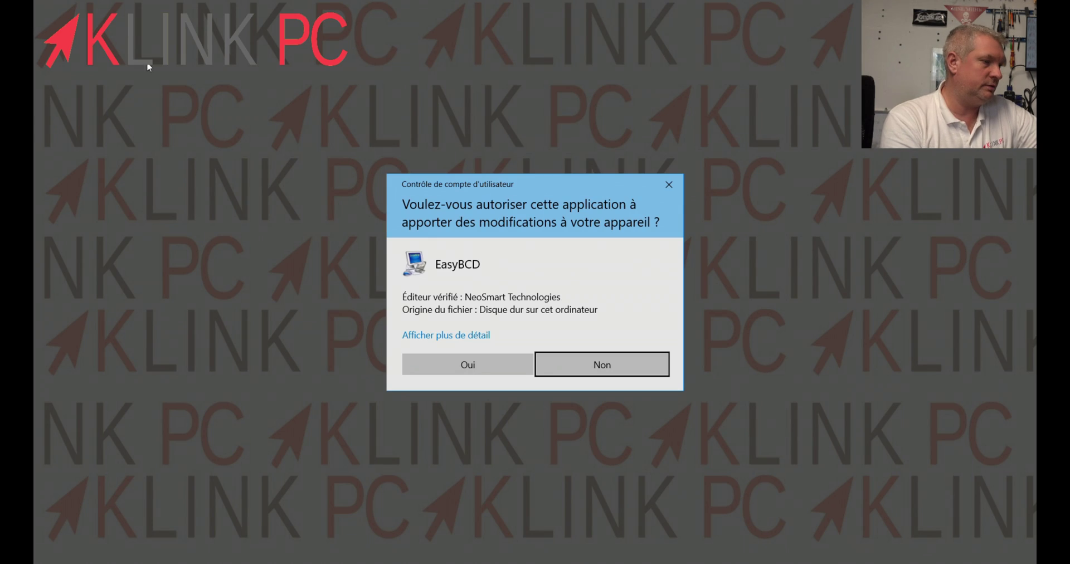
left_click(444, 356)
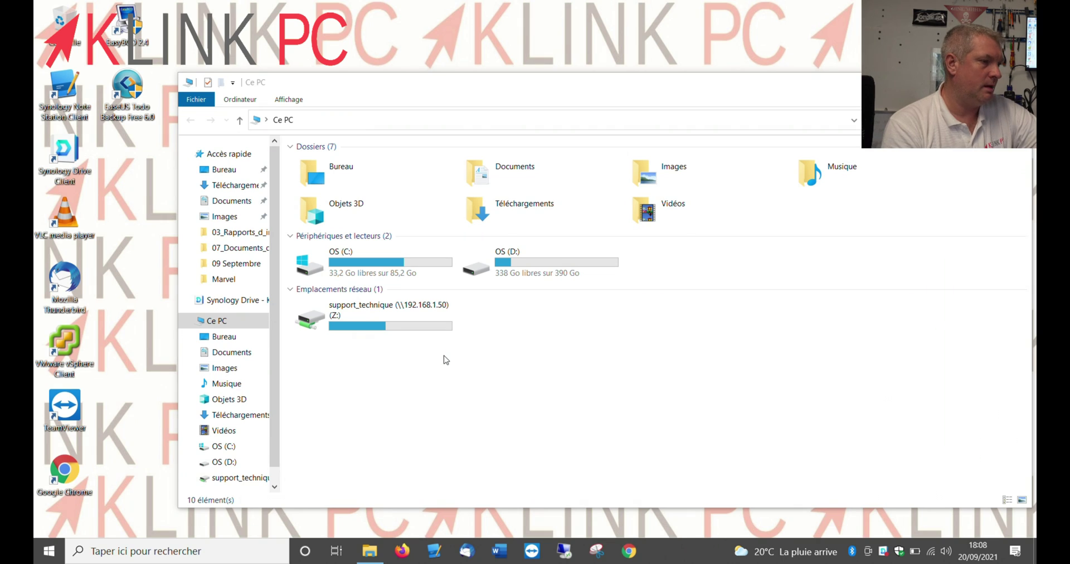
key("Return")
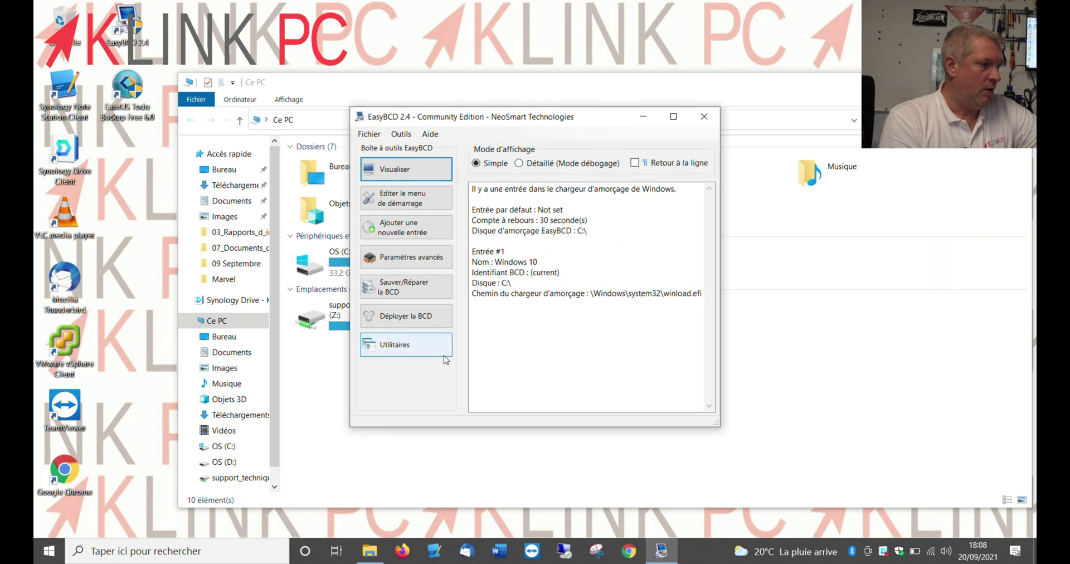
Add a boot entry named 'Windows 11' on drive D:\ and view the boot menu list
left_click(402, 229)
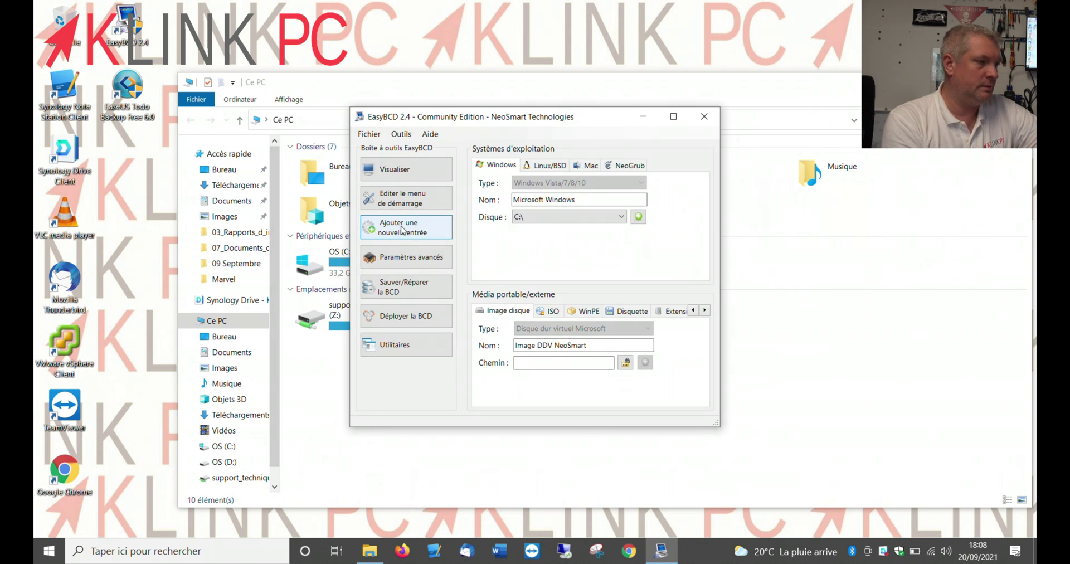
left_click(619, 218)
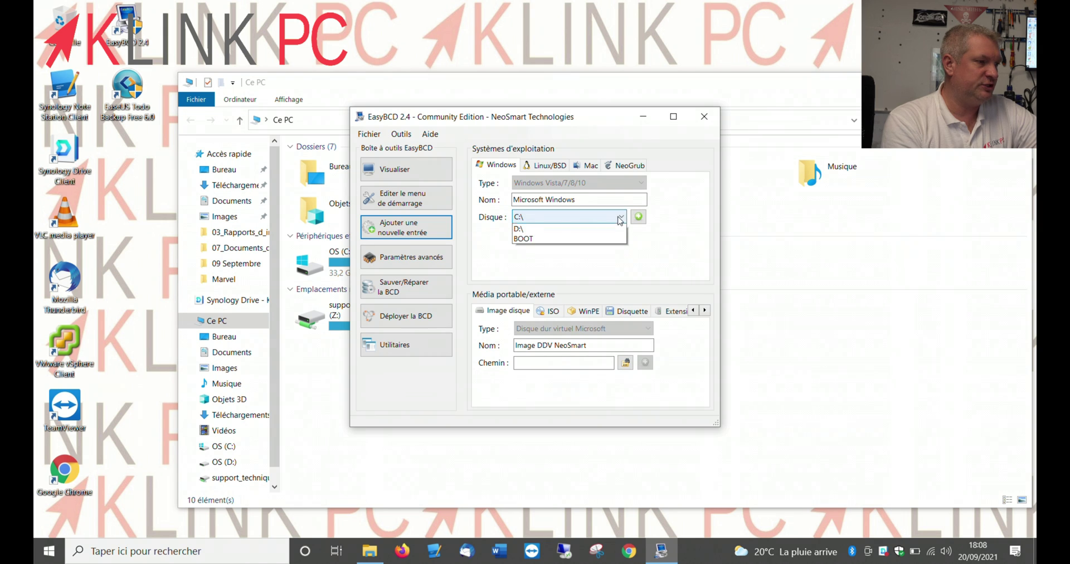
left_click(610, 240)
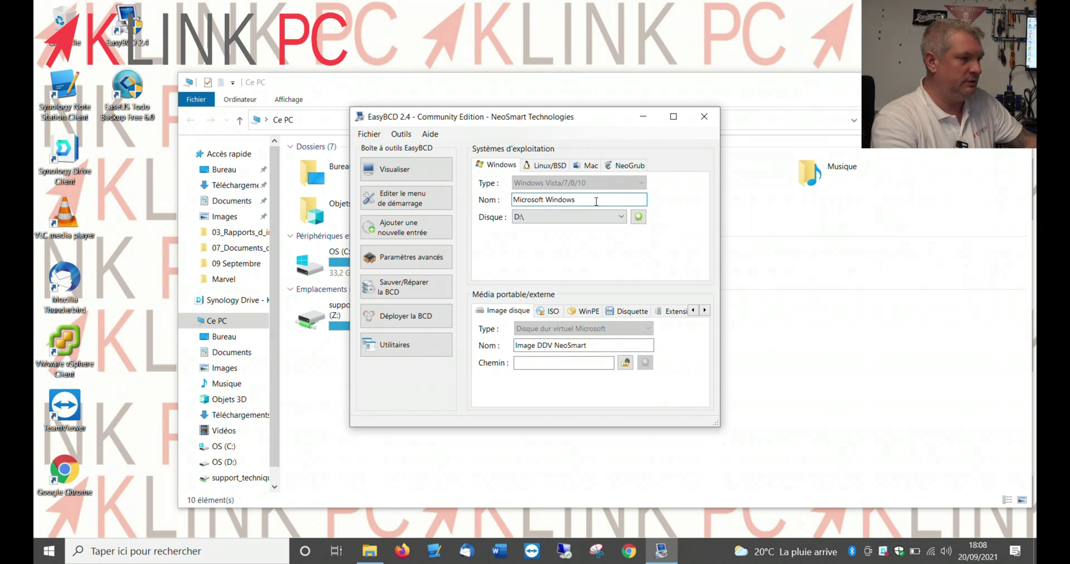
key("BackSpace")
key("BackSpace")
key("BackSpace")
key("BackSpace")
key("BackSpace")
key("BackSpace")
key("BackSpace")
key("BackSpace")
key("BackSpace")
key("BackSpace")
key("BackSpace")
key("BackSpace")
key("BackSpace")
key("BackSpace")
key("BackSpace")
key("BackSpace")
type("W")
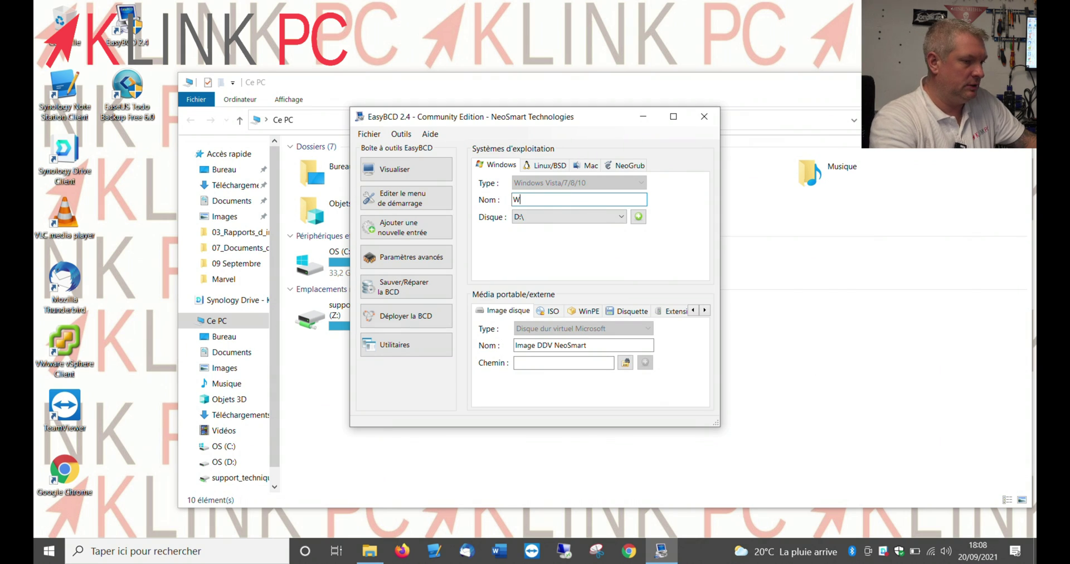
type("indows")
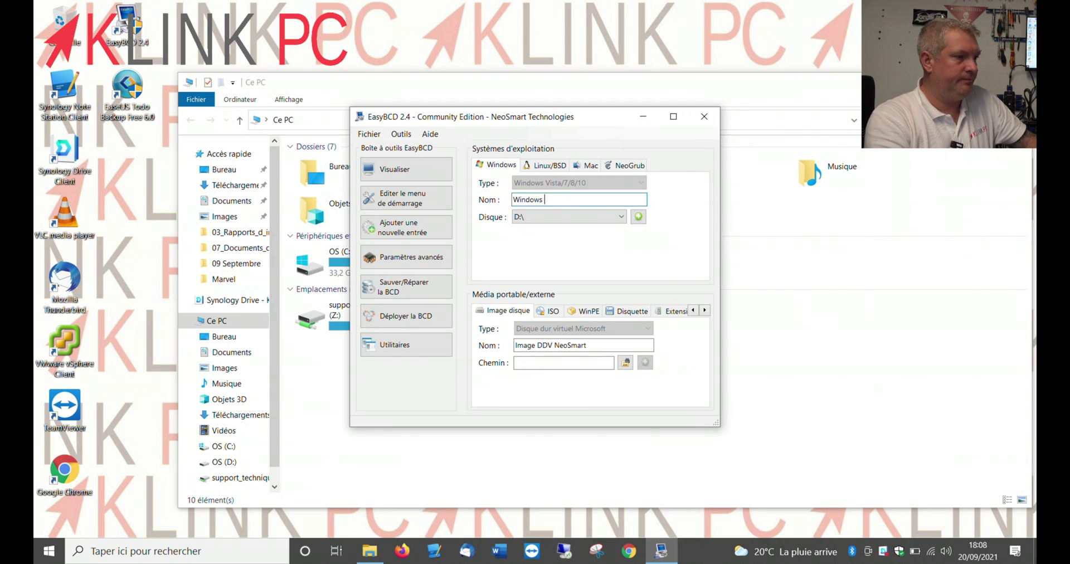
type(" 11")
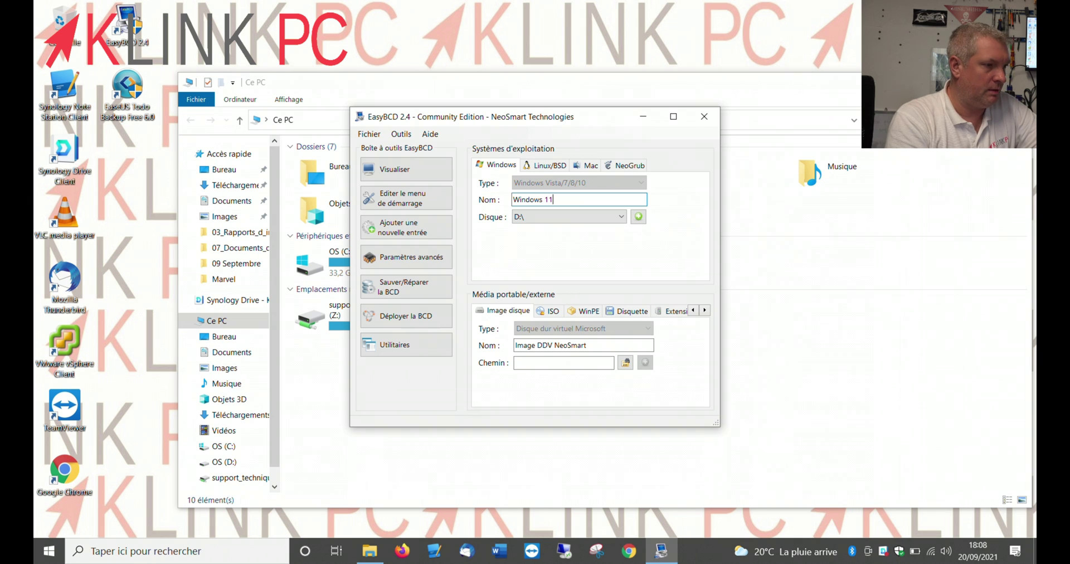
left_click(640, 219)
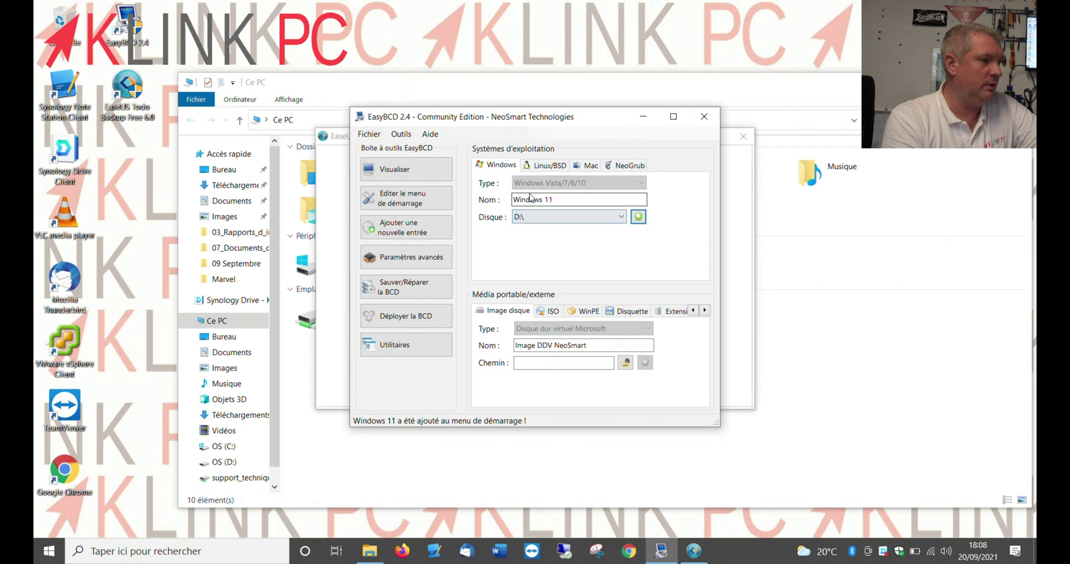
left_click(402, 198)
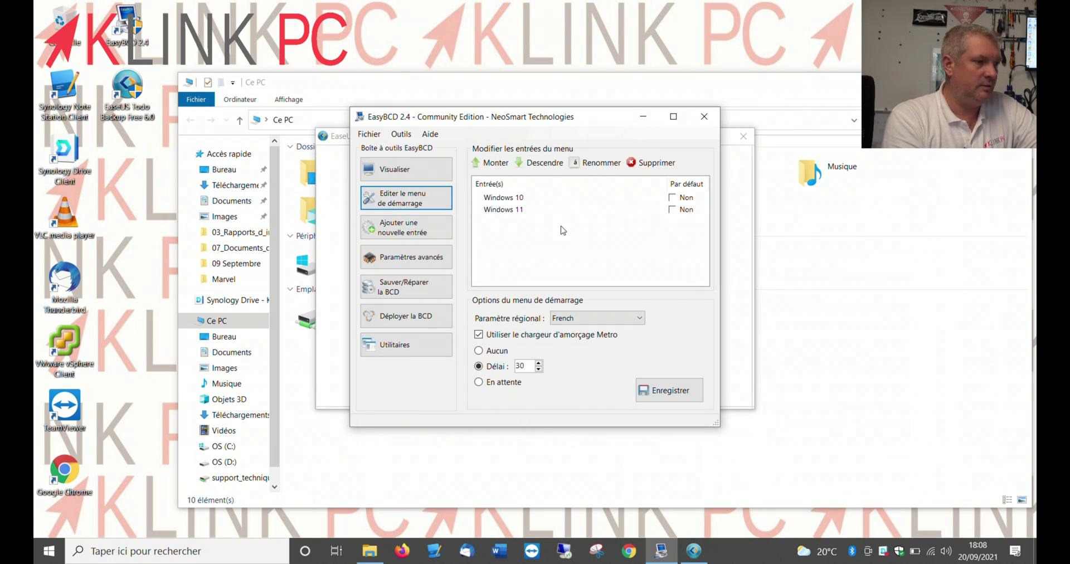
Make Windows 11 the default boot entry, move it above Windows 10, and save
left_click(676, 214)
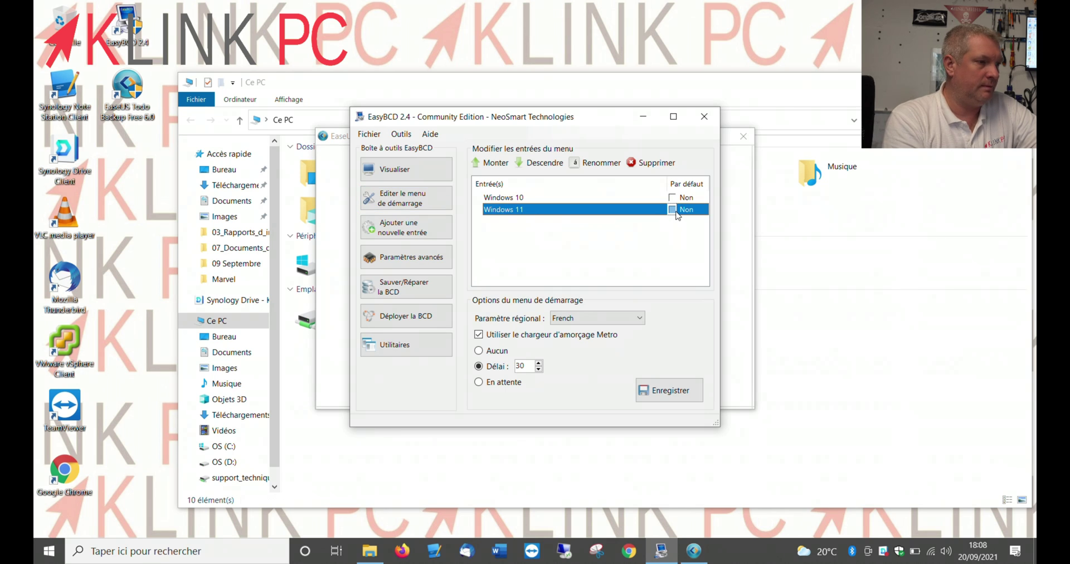
left_click(675, 211)
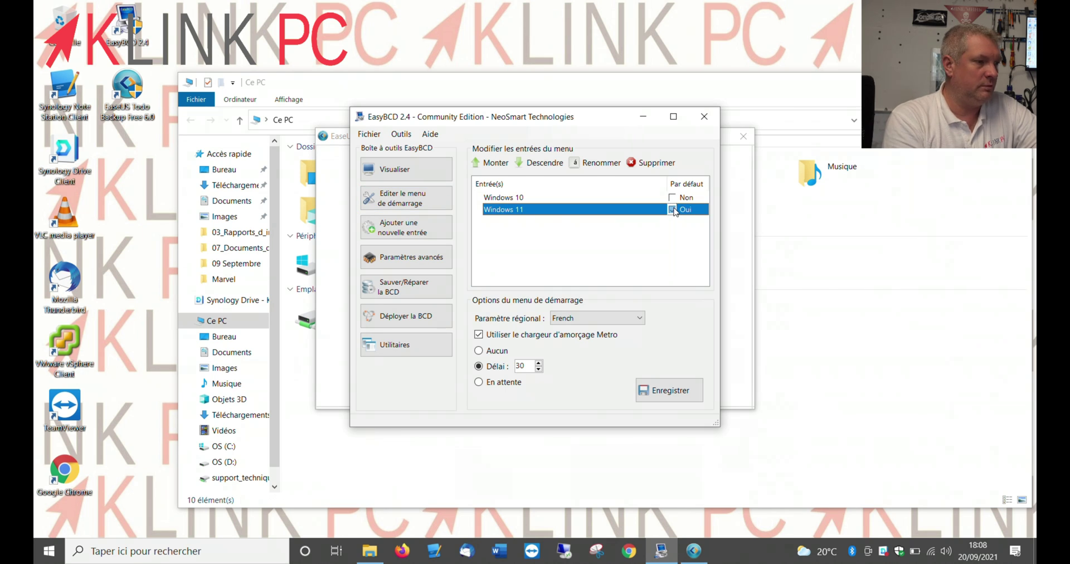
left_click(676, 399)
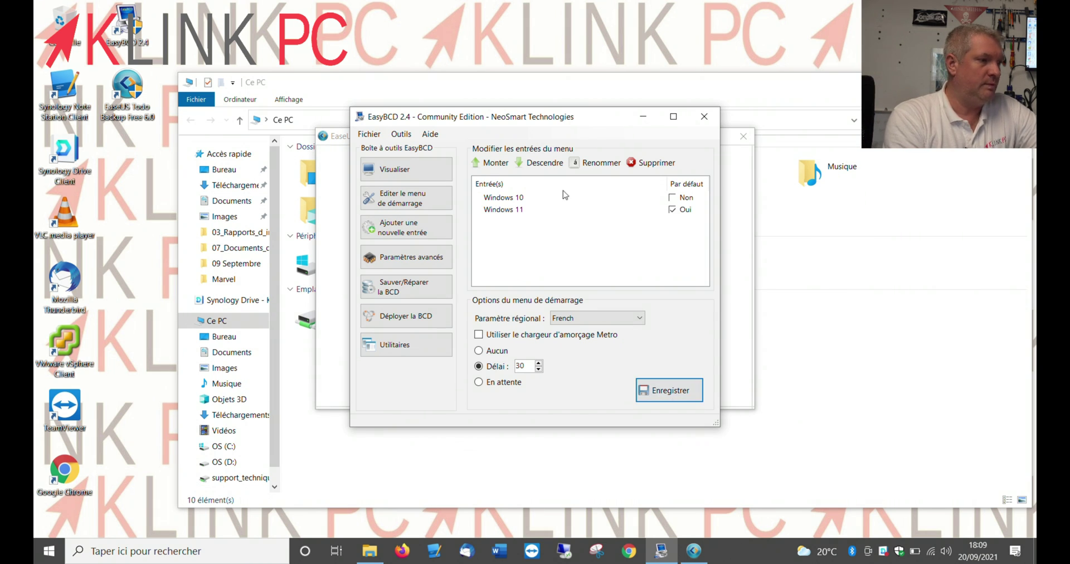
left_click(548, 210)
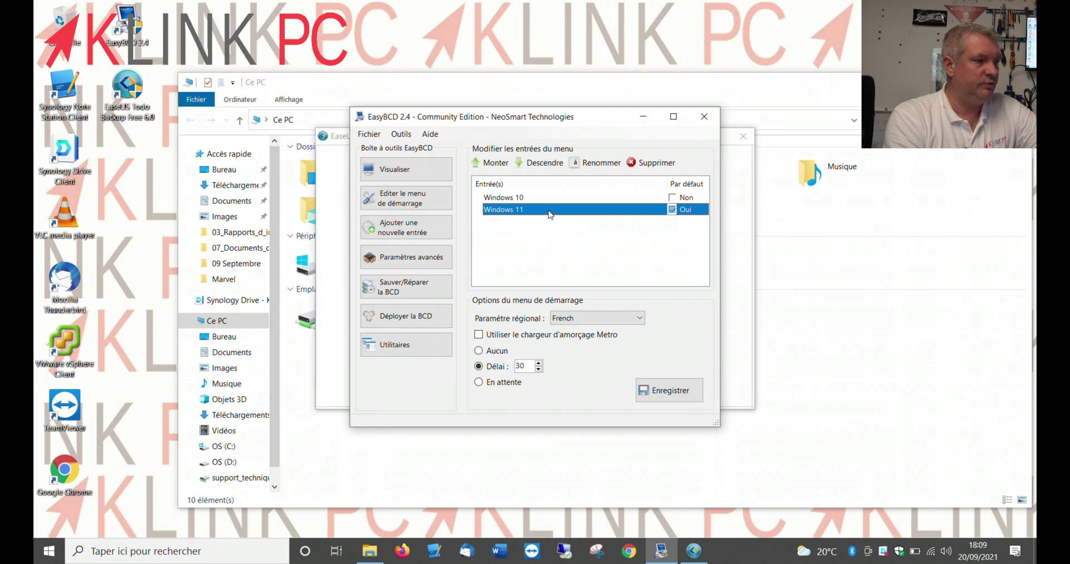
left_click(490, 162)
left_click(665, 391)
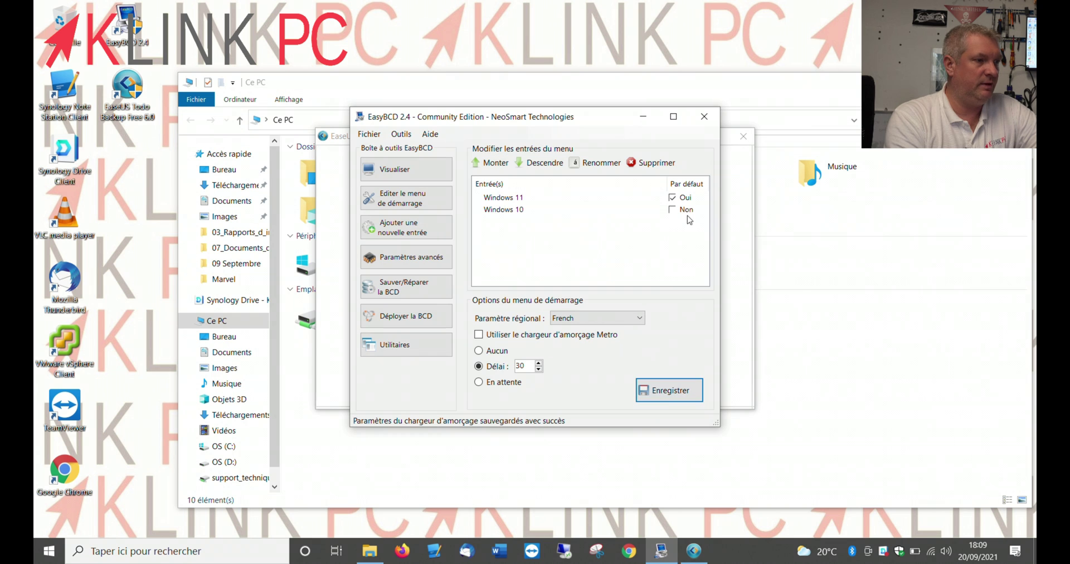
Close EasyBCD, the EaseUS upgrade offer and the remaining Explorer window
left_click(703, 116)
left_click(743, 136)
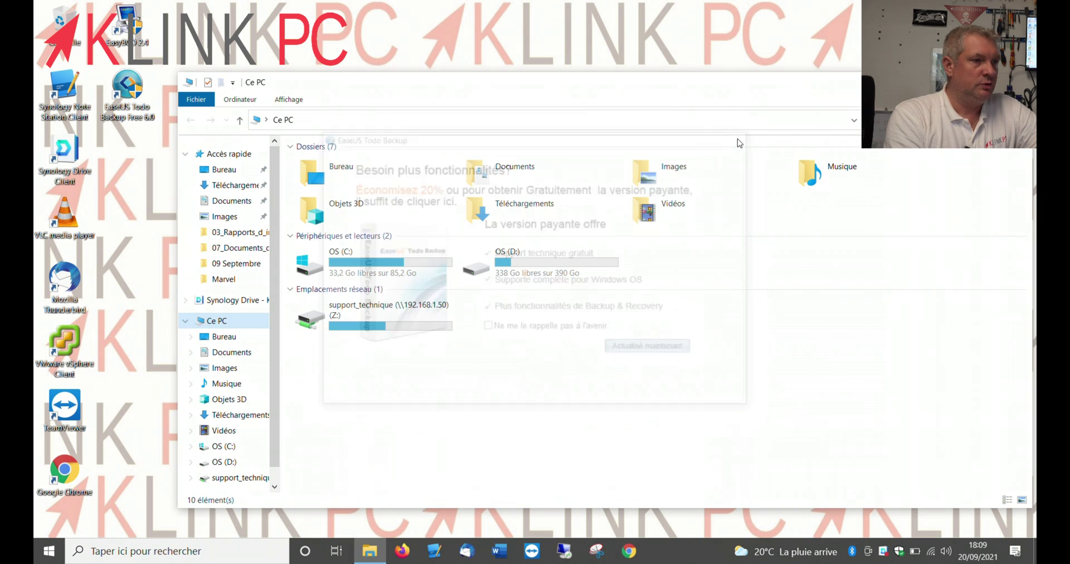
key("alt+F4")
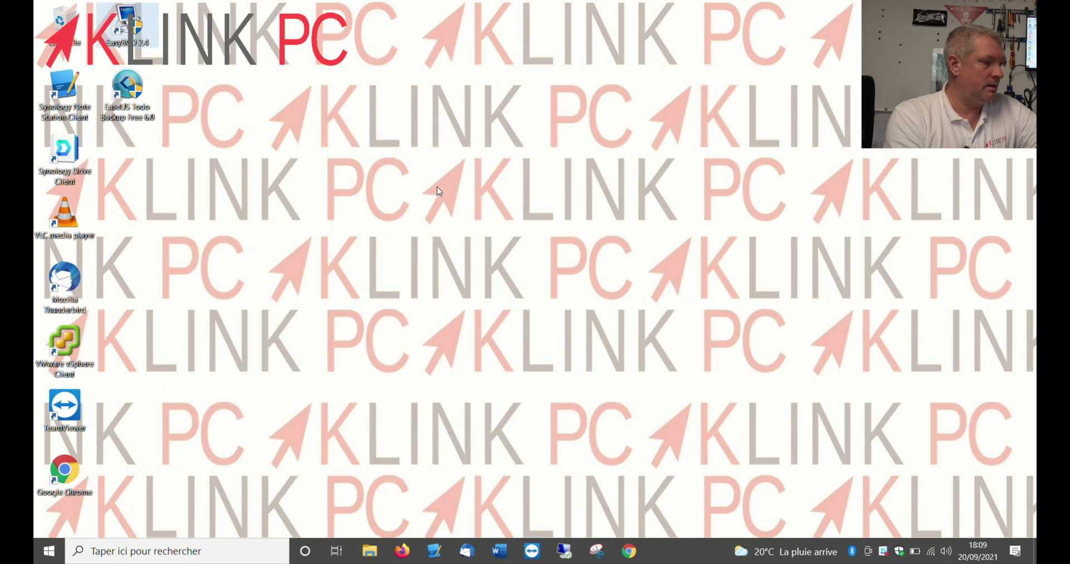
Restart the computer from the Start menu's power options
left_click(56, 552)
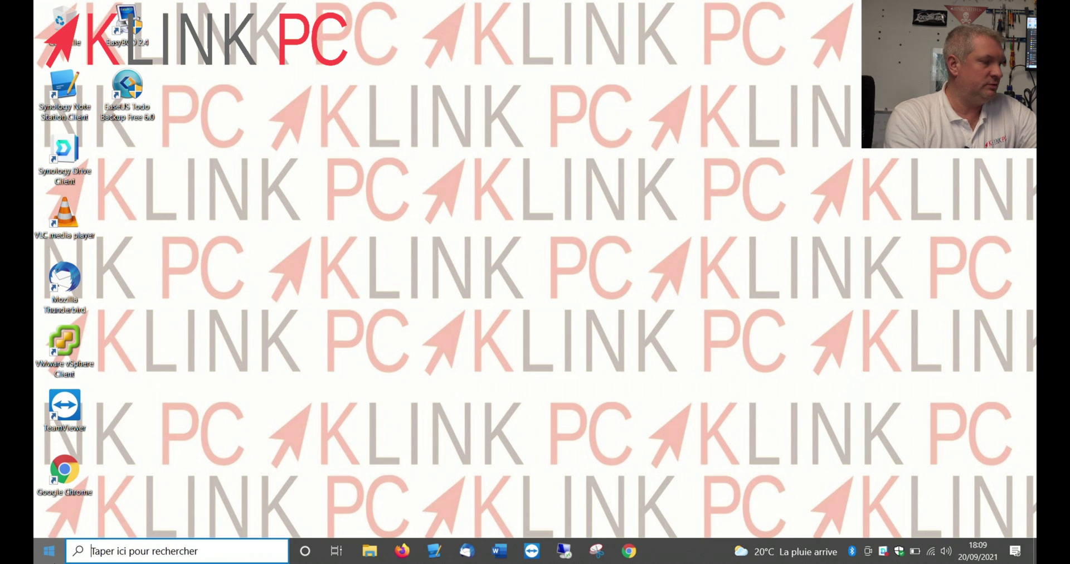
left_click(48, 529)
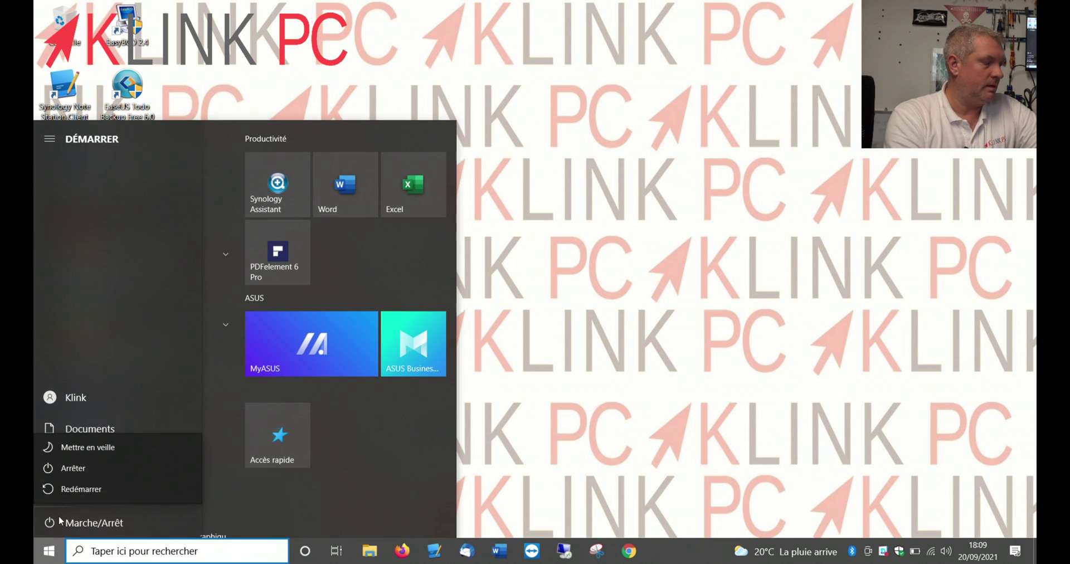
left_click(88, 494)
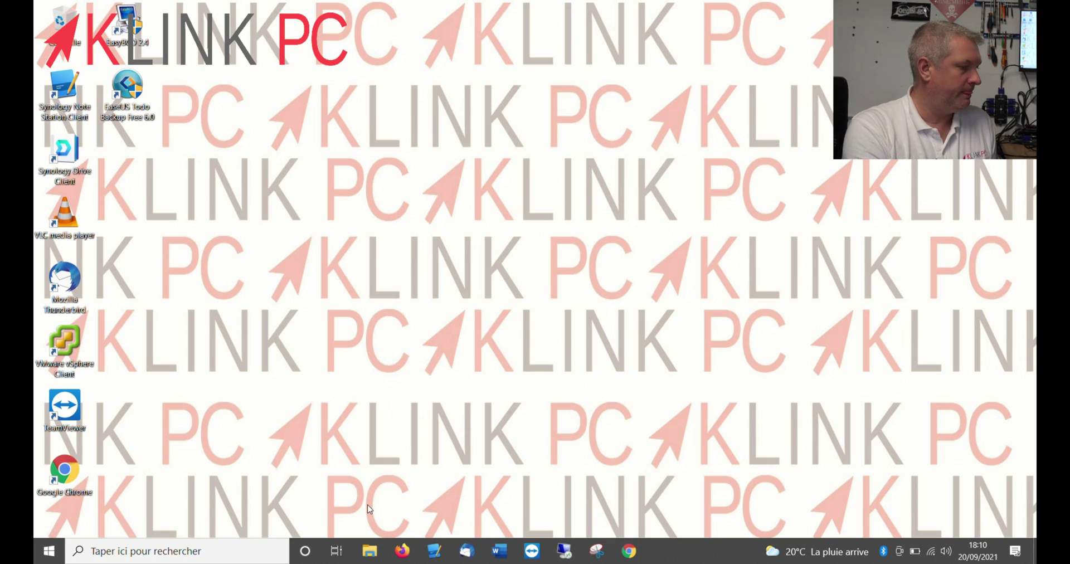
Use msconfig to cut the boot menu timeout from 30 to 3 seconds and exit without restarting
key("super+r")
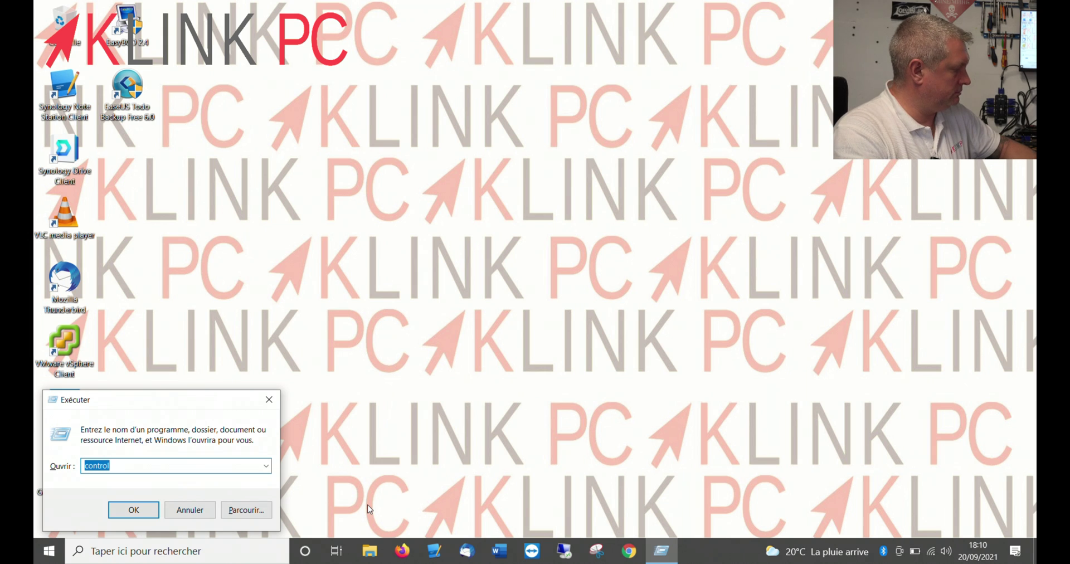
type("msco")
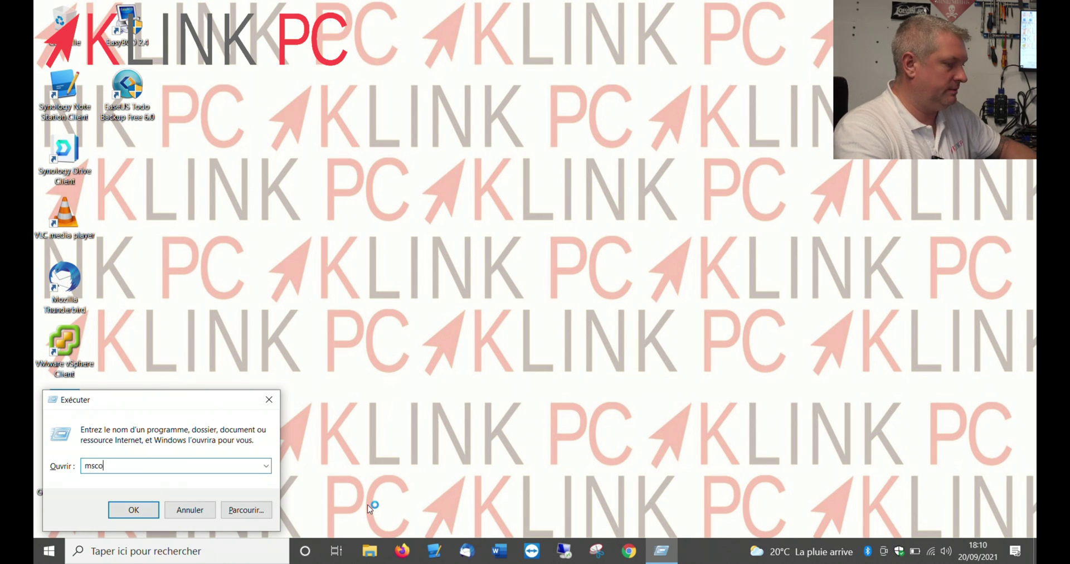
type("nfig")
key("Return")
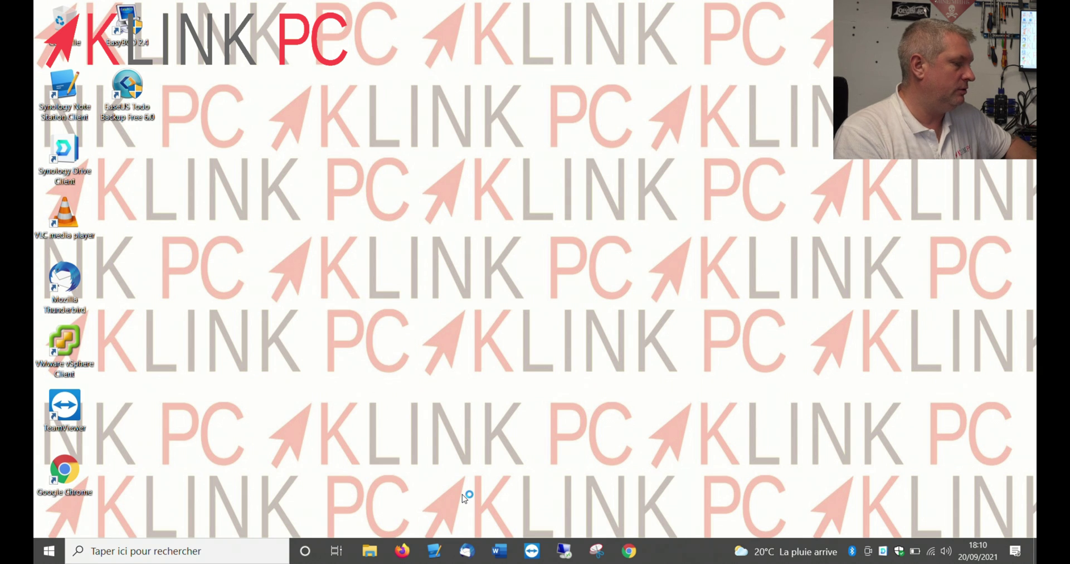
left_click(415, 175)
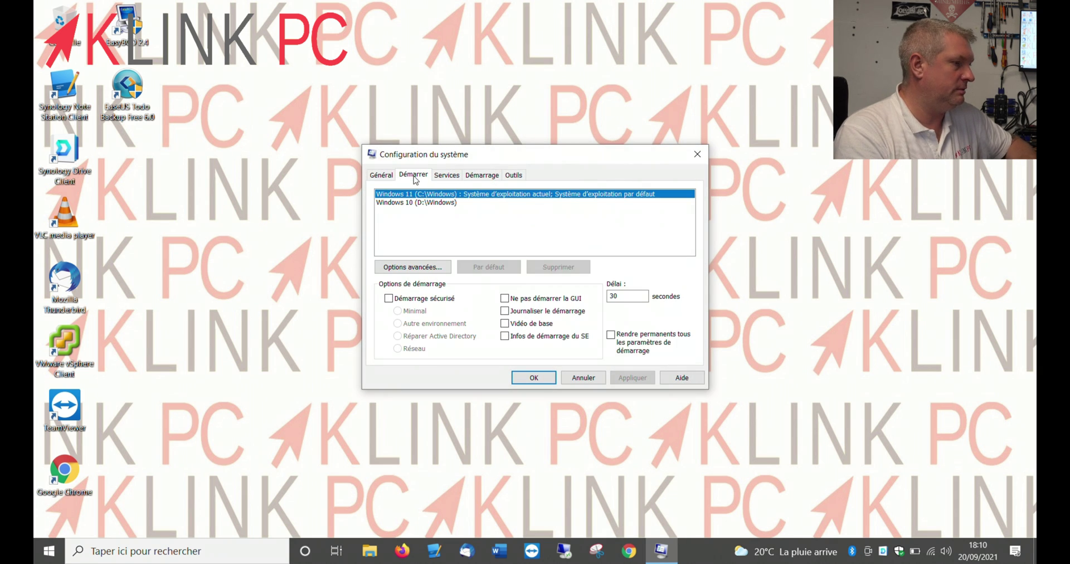
left_click(632, 298)
key("BackSpace")
key("BackSpace")
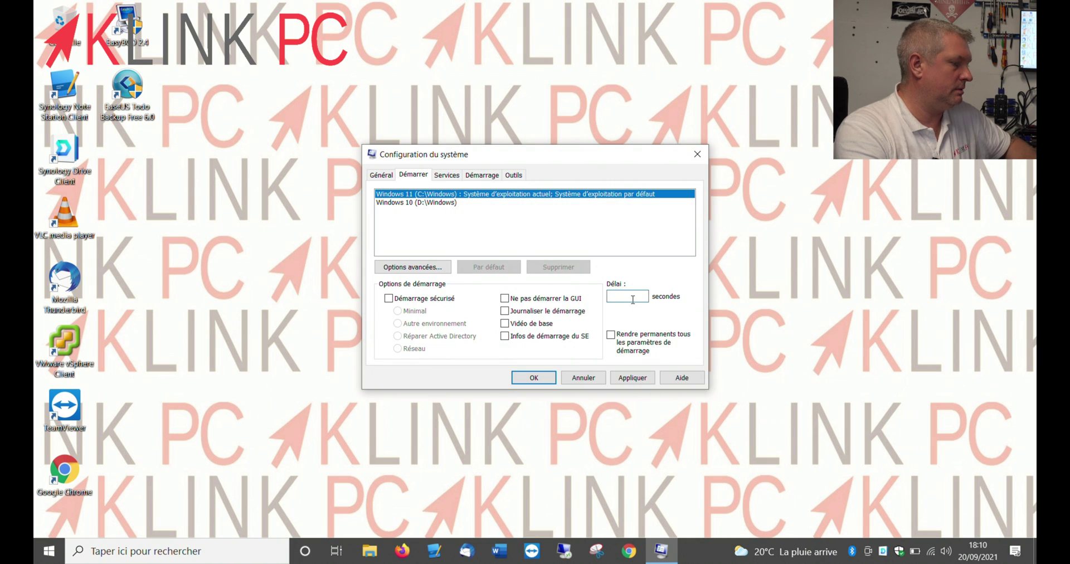
type("3")
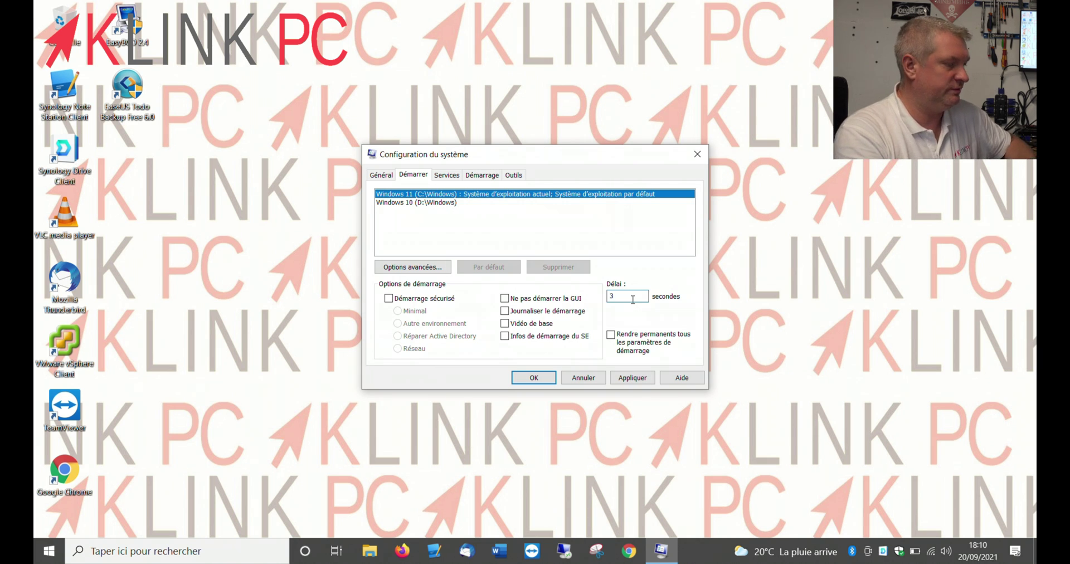
left_click(634, 378)
left_click(535, 379)
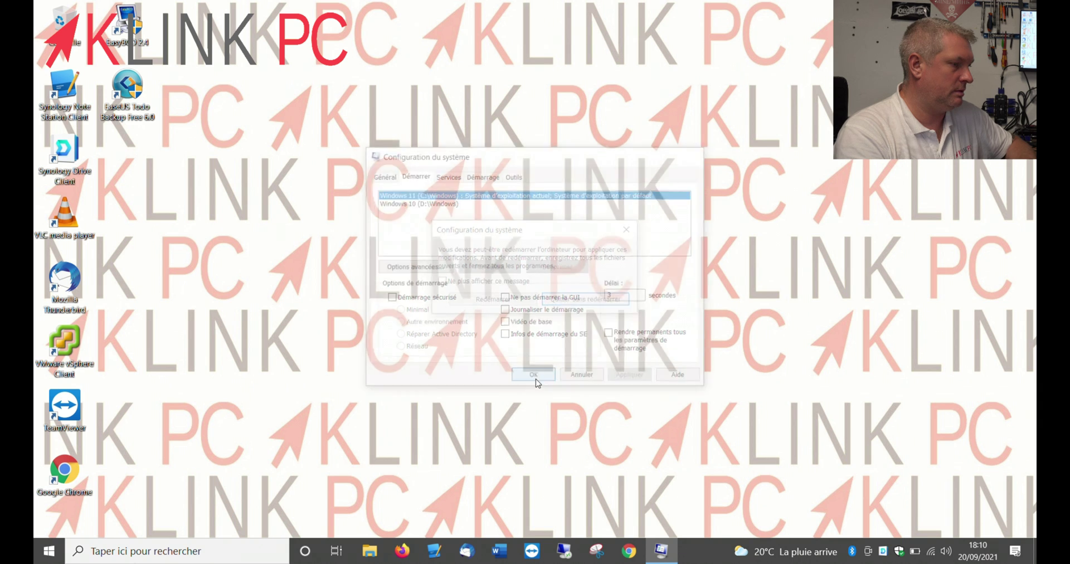
left_click(595, 299)
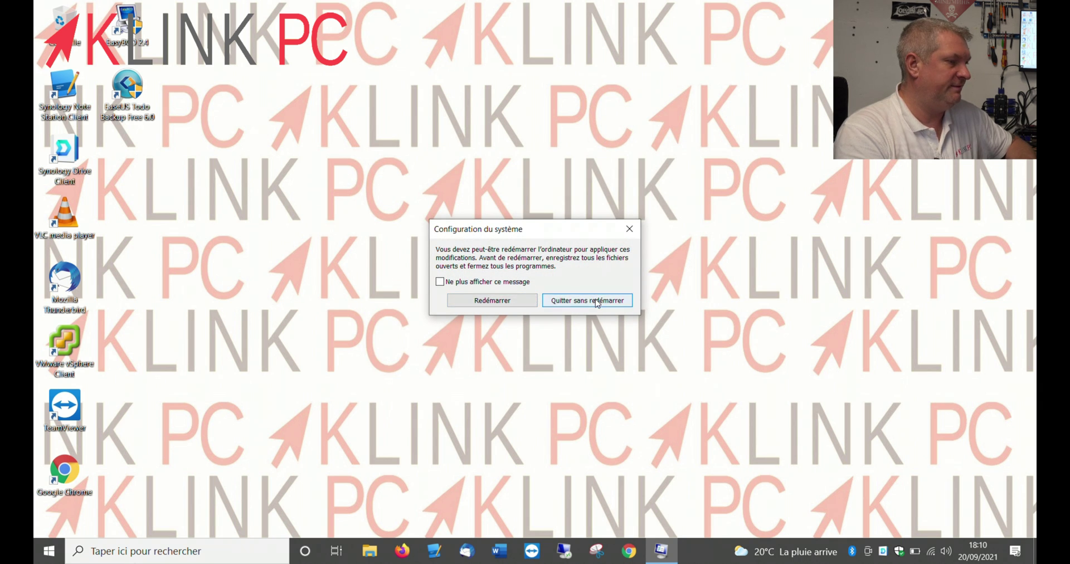
Compare the OS (D:) and OS (C:) drives in File Explorer's Ce PC view
left_click(368, 550)
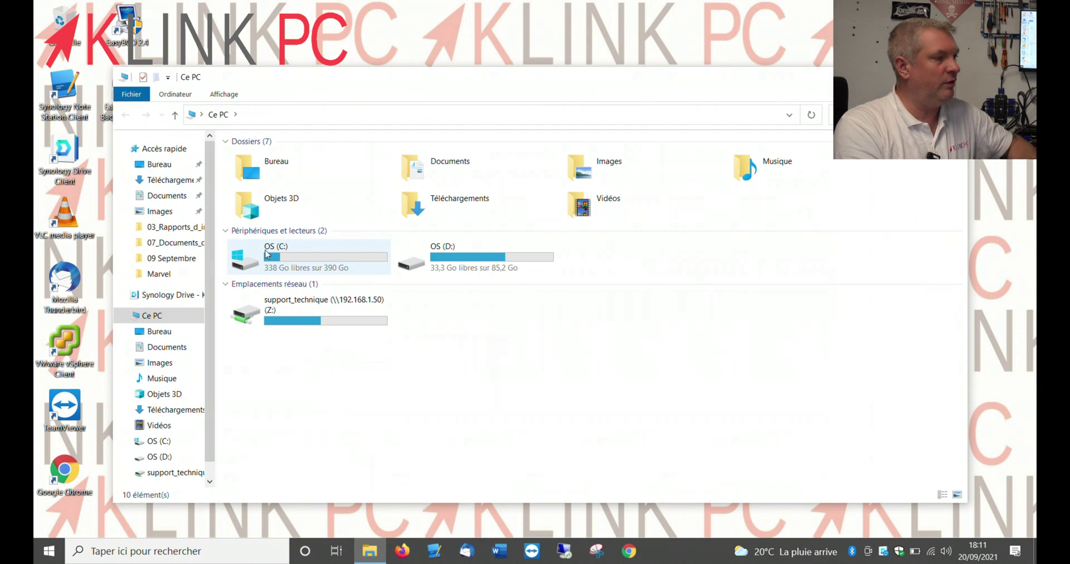
mouse_move(269, 258)
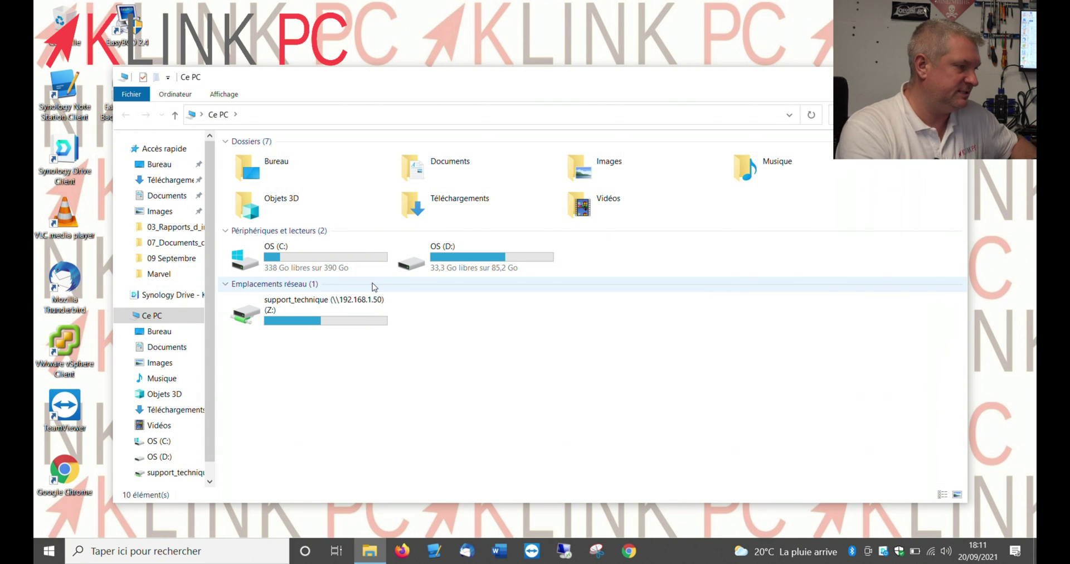
left_click(451, 277)
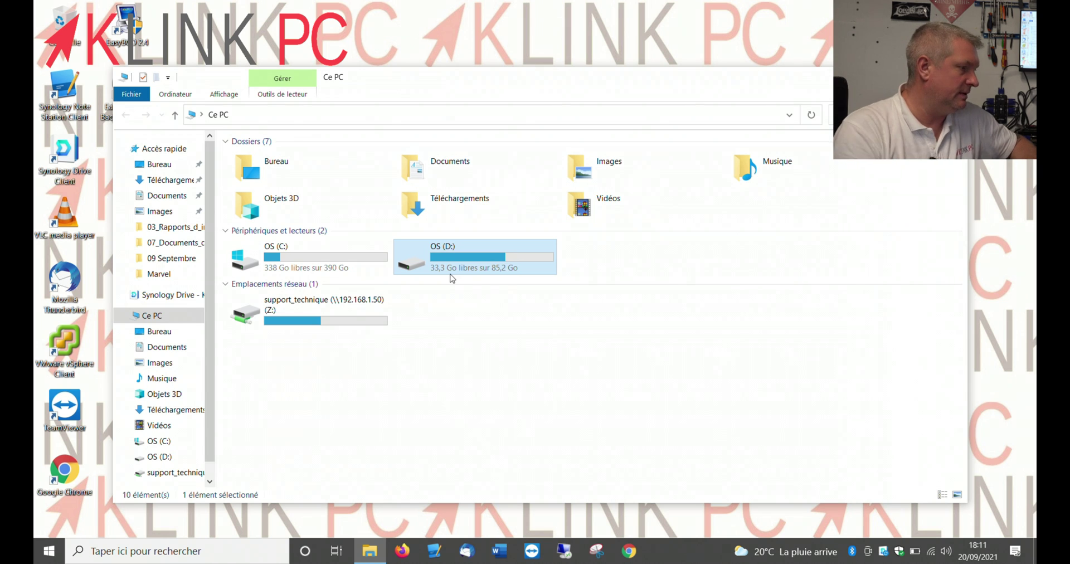
left_click(338, 271)
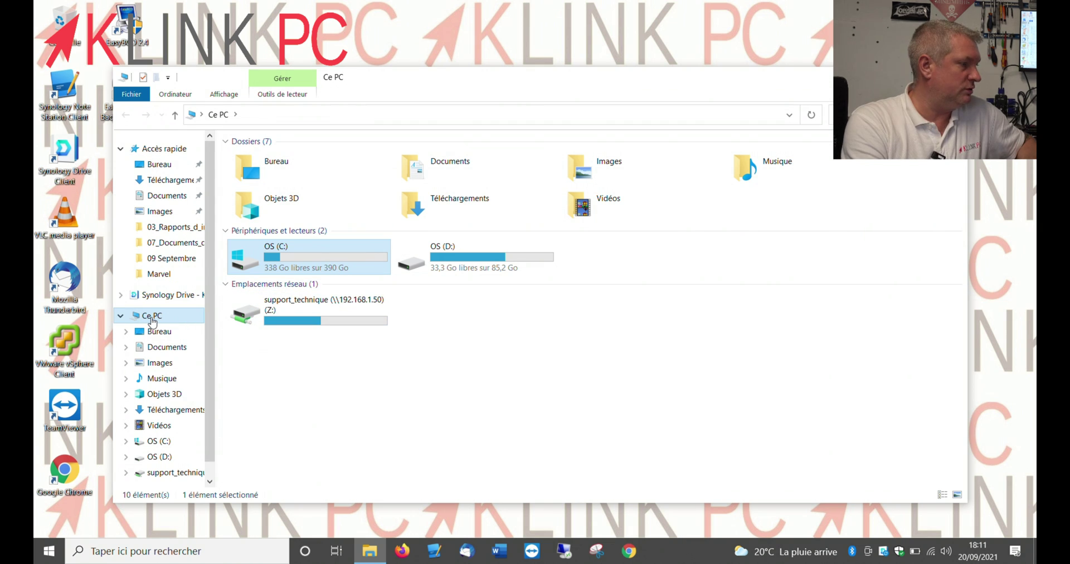
scroll(215, 401, "down", 1)
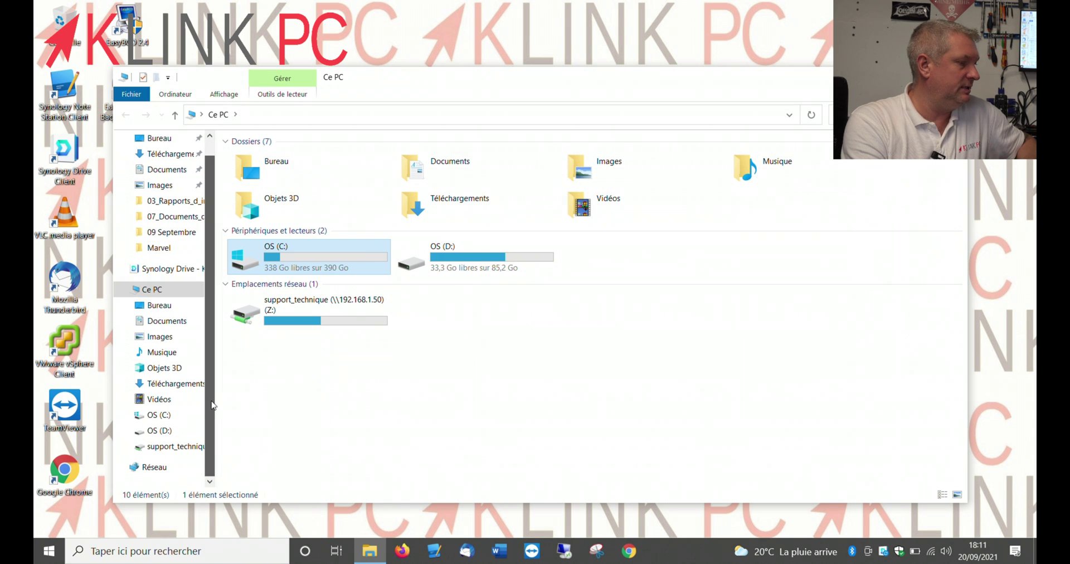
scroll(209, 392, "up", 1)
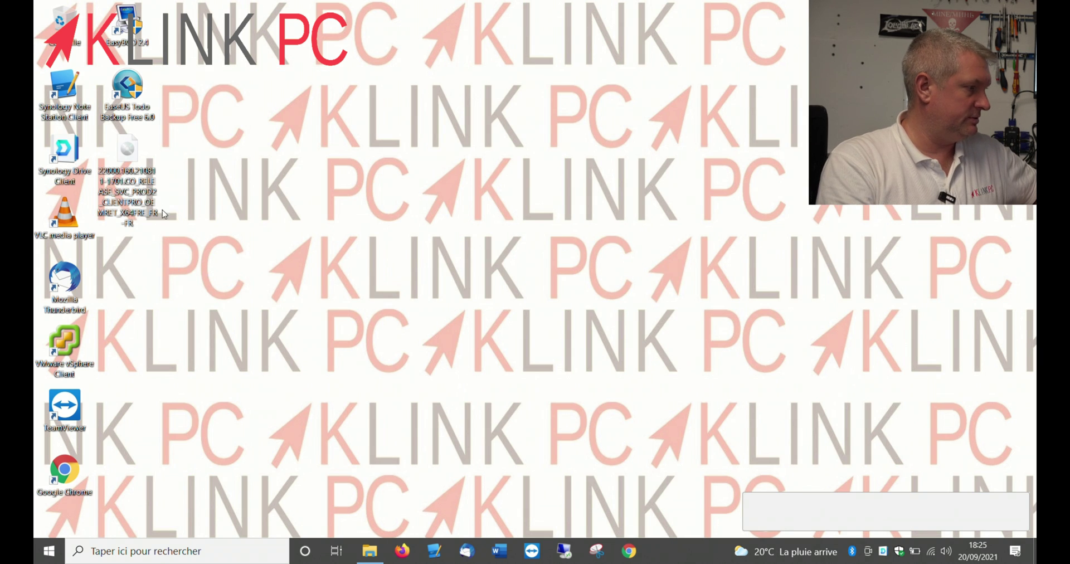
Mount the Windows 11 ISO as a DVD drive and run its setup with admin approval
left_click(129, 157)
double_click(129, 157)
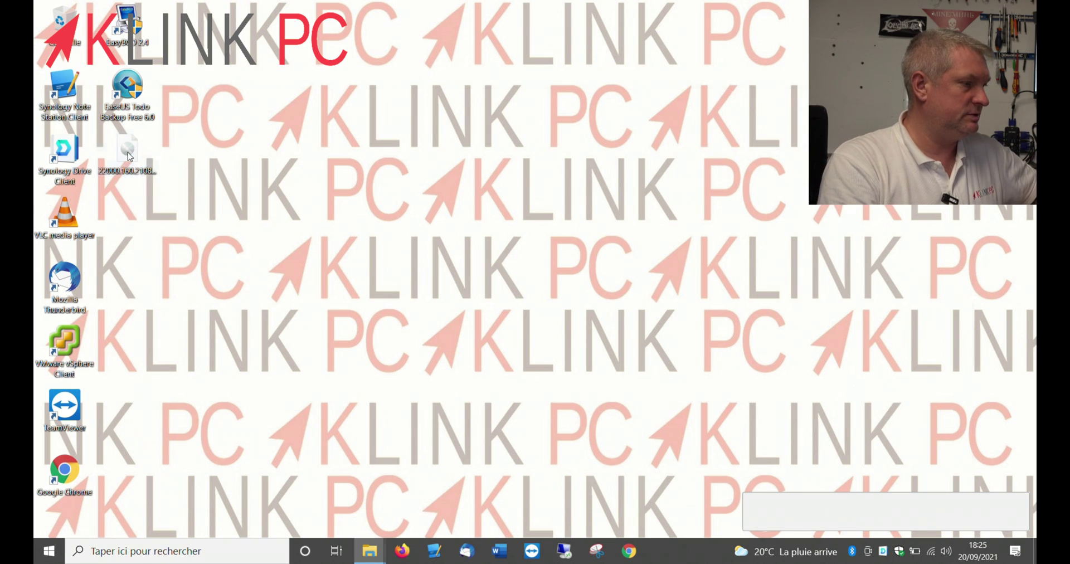
double_click(299, 281)
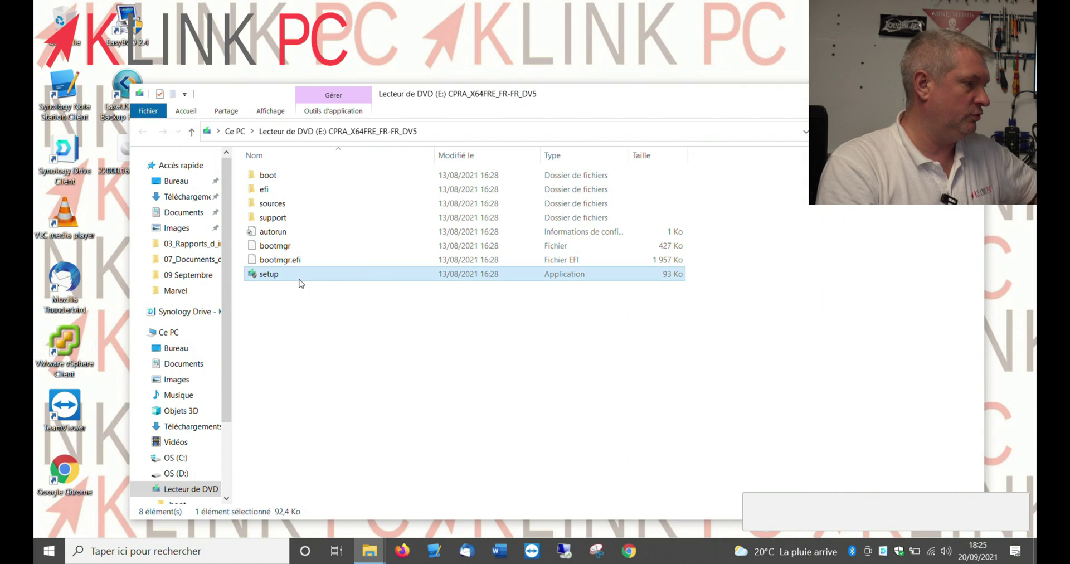
left_click(469, 372)
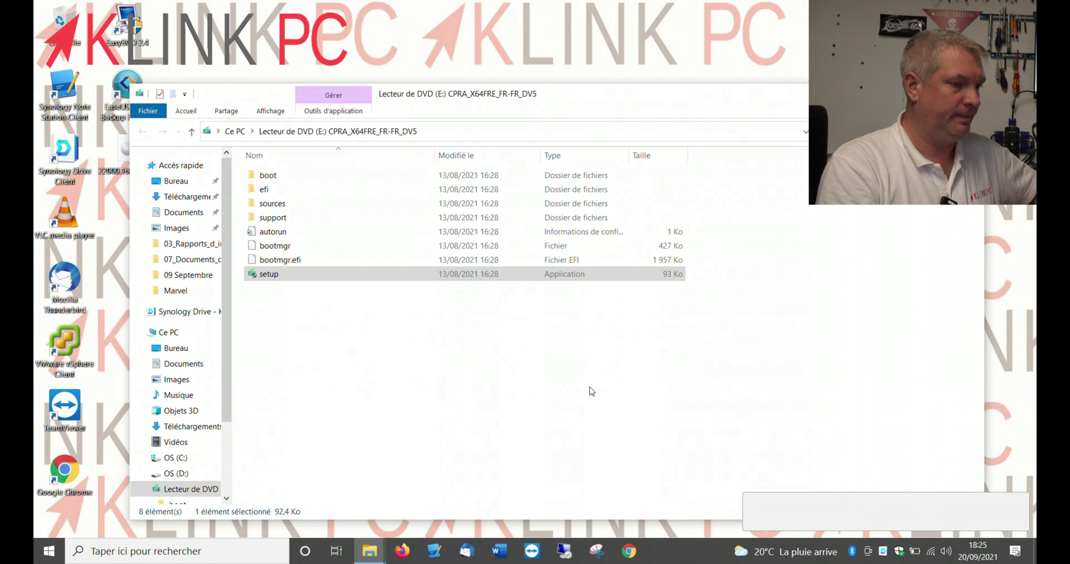
Turn Wi-Fi off from the network flyout
left_click(932, 551)
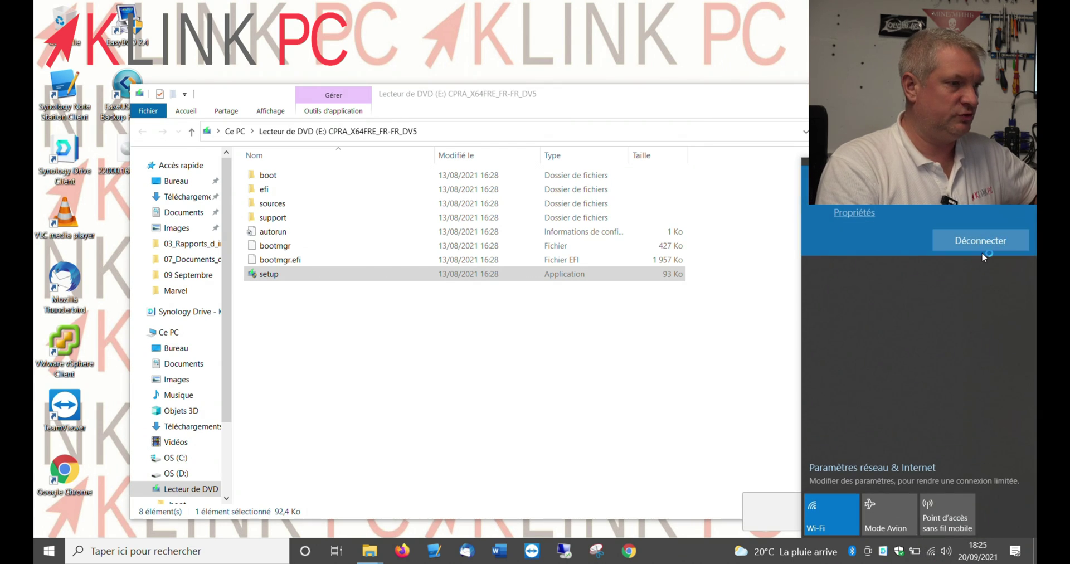
left_click(834, 513)
left_click(629, 450)
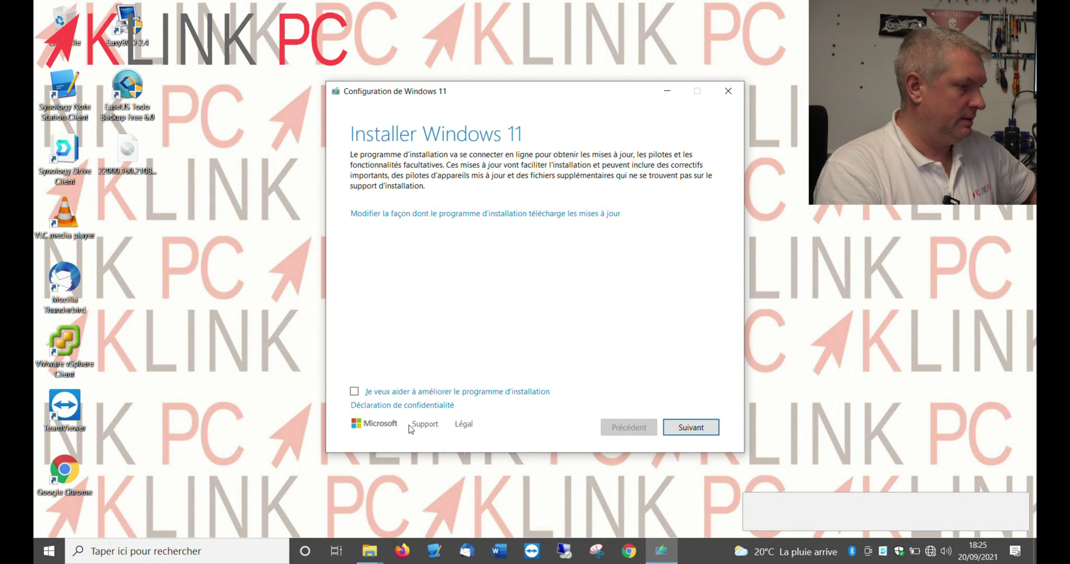
Pass the update options, accept the licence terms, and start installing Windows 11 Professionnel
left_click(689, 432)
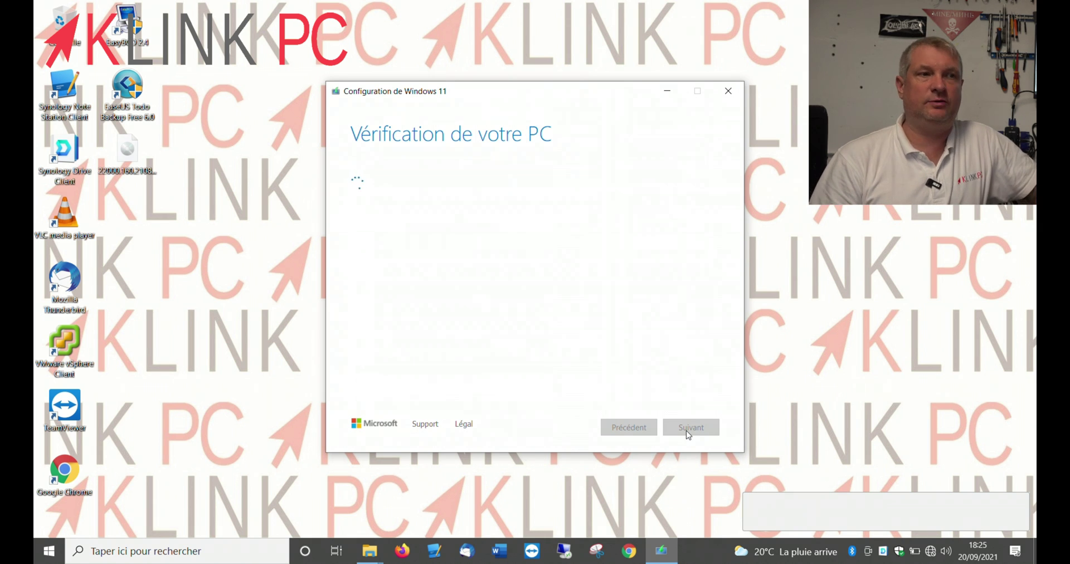
left_click(688, 433)
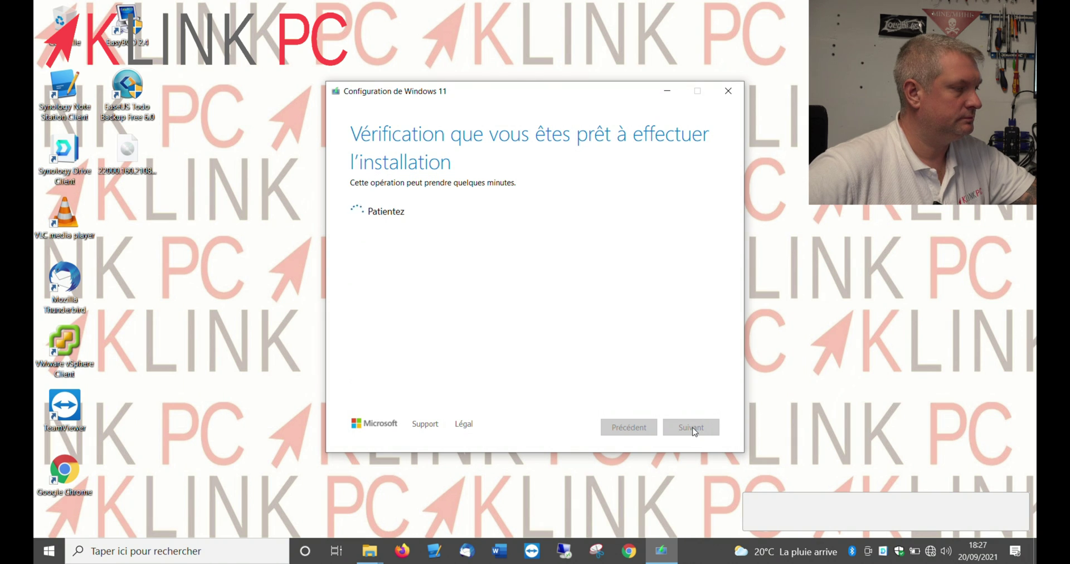
left_click(694, 430)
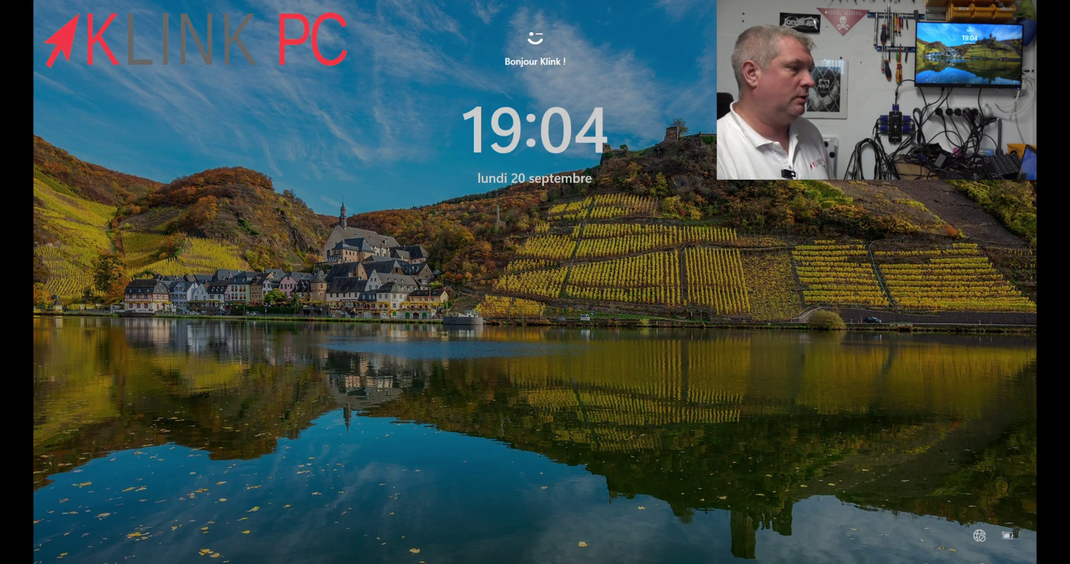
Dismiss the lock screen, sign in to Windows 11, and bring up the Start menu
key("Return")
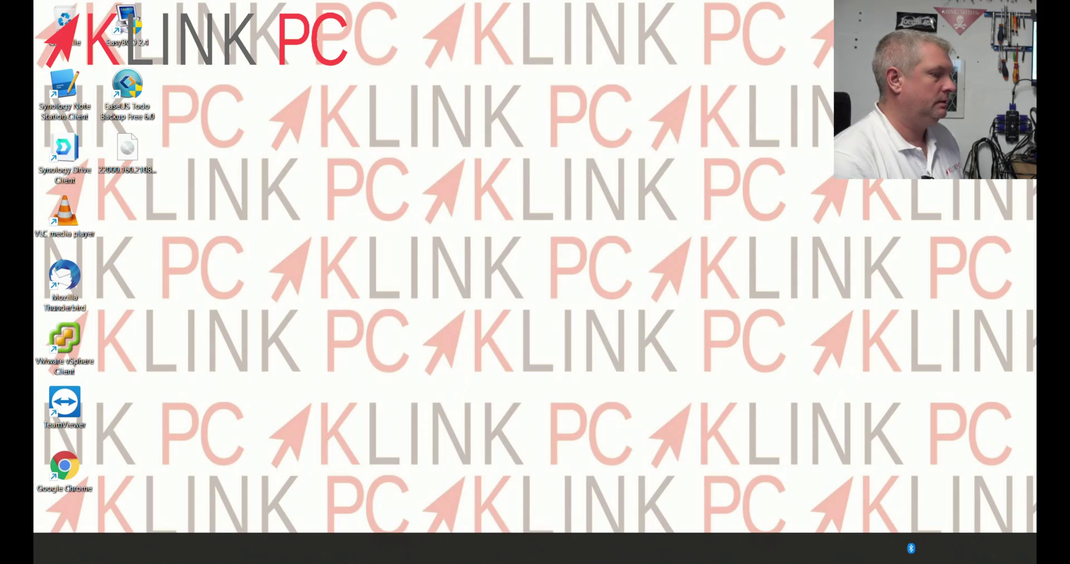
key("super")
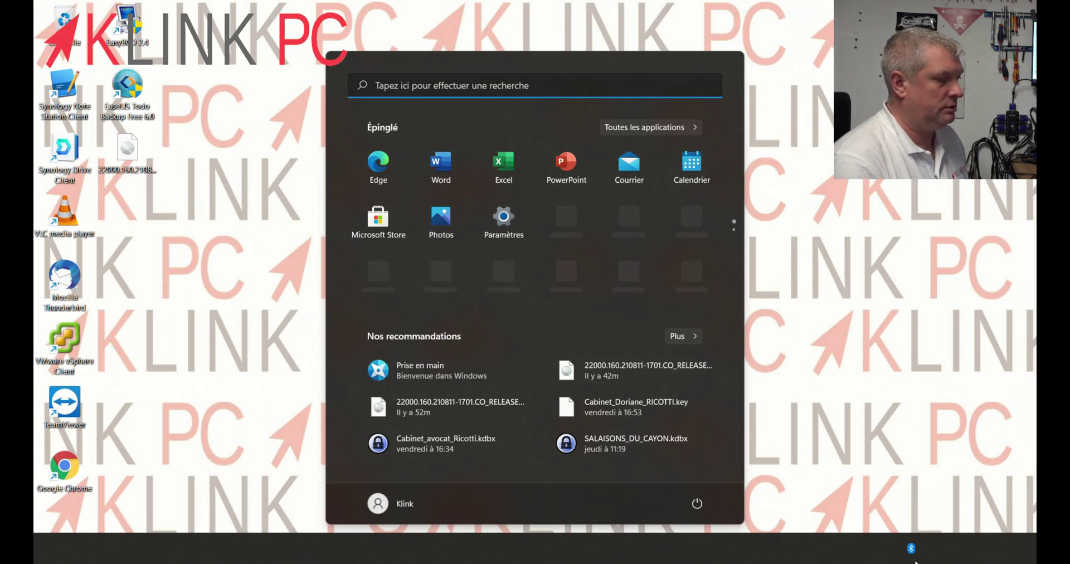
Check This PC to confirm OS (C:) shows 327 Go free of 389 Go
left_click(917, 415)
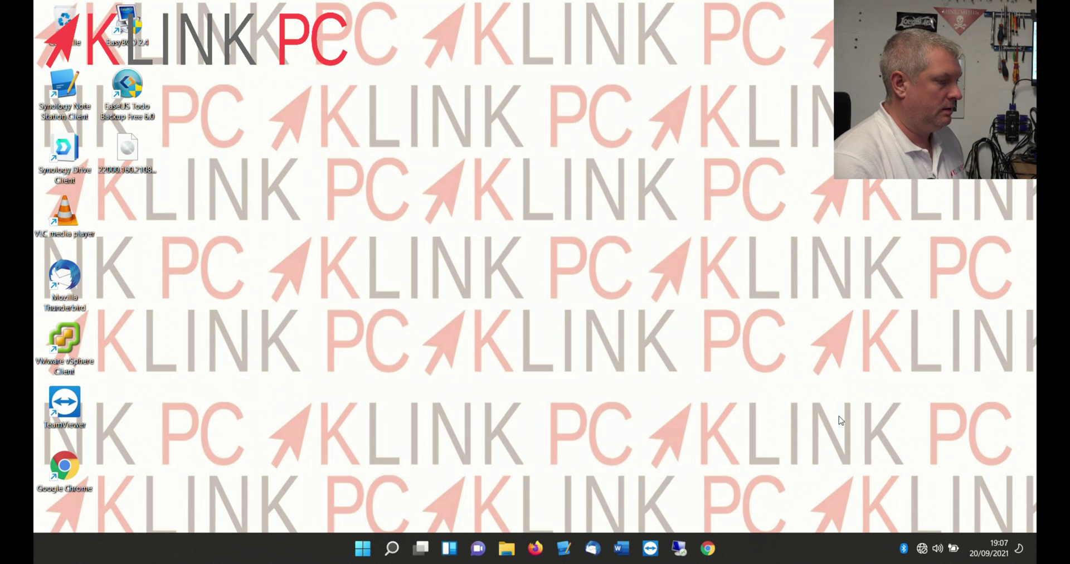
left_click(506, 548)
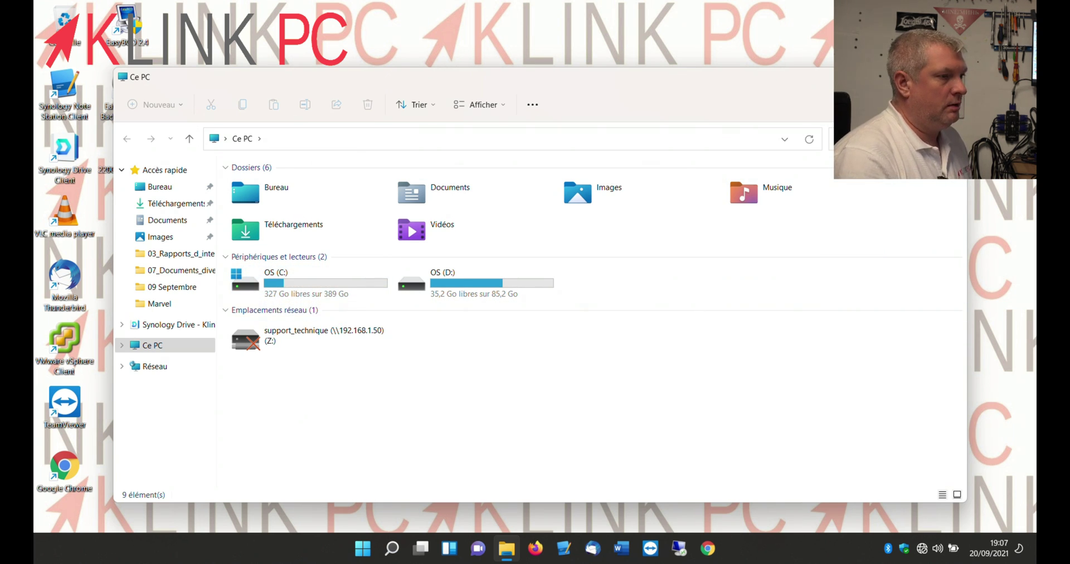
key("alt+F4")
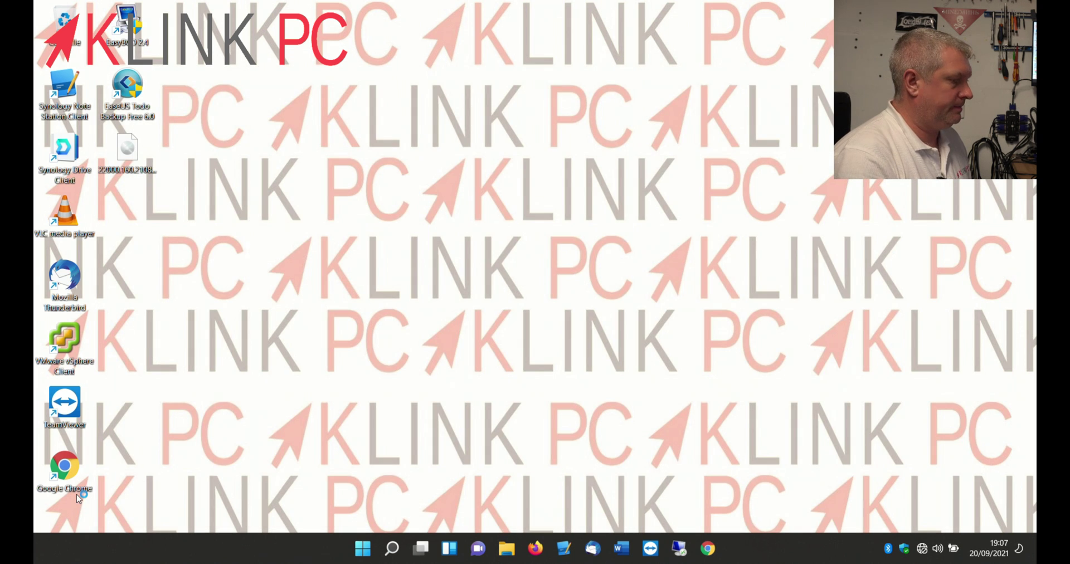
Restart Windows 11 from the Start menu's power options (Redémarrer)
left_click(361, 548)
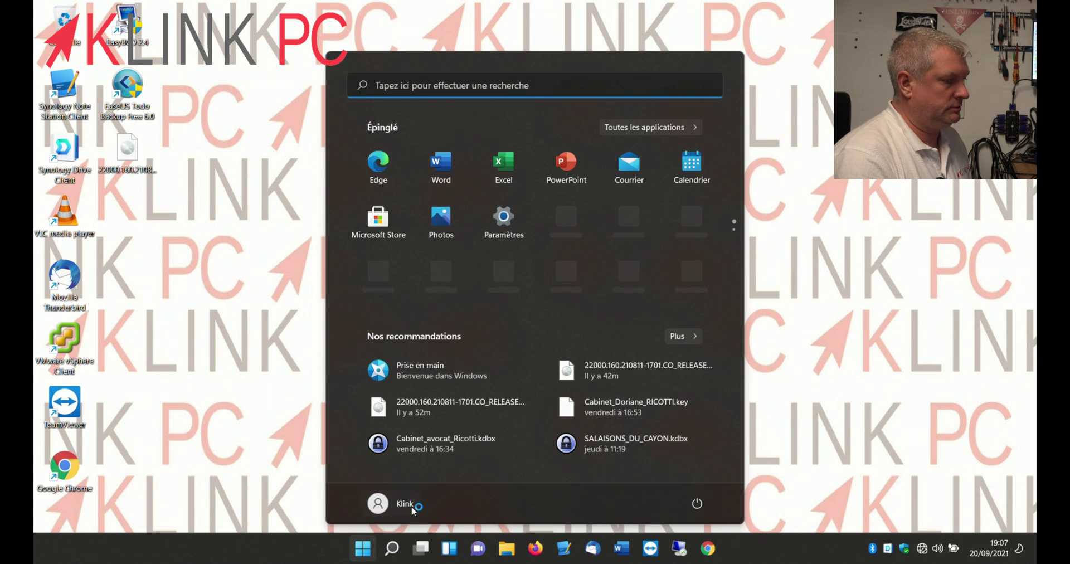
left_click(696, 503)
left_click(696, 475)
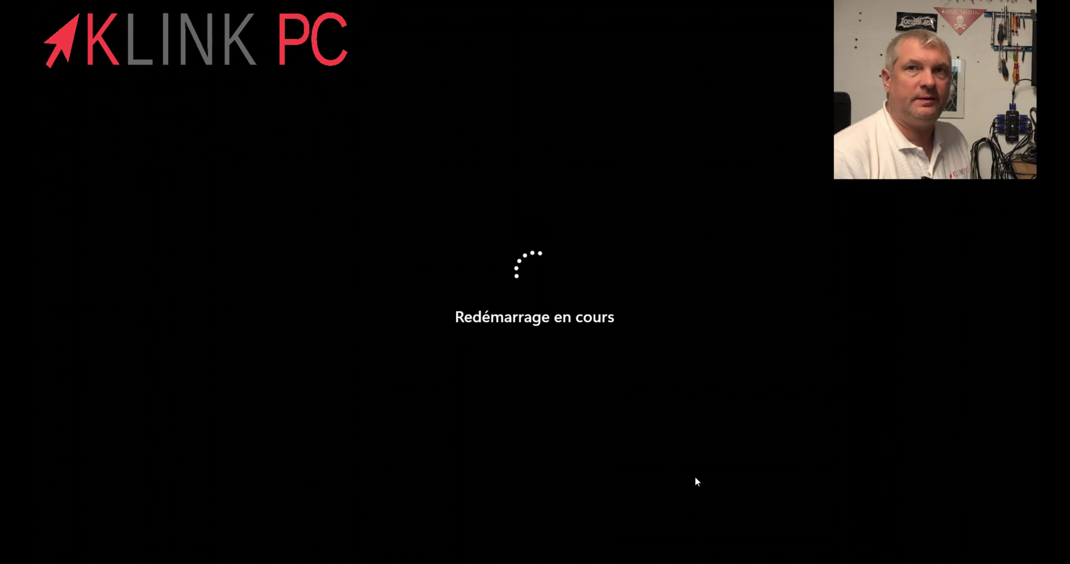